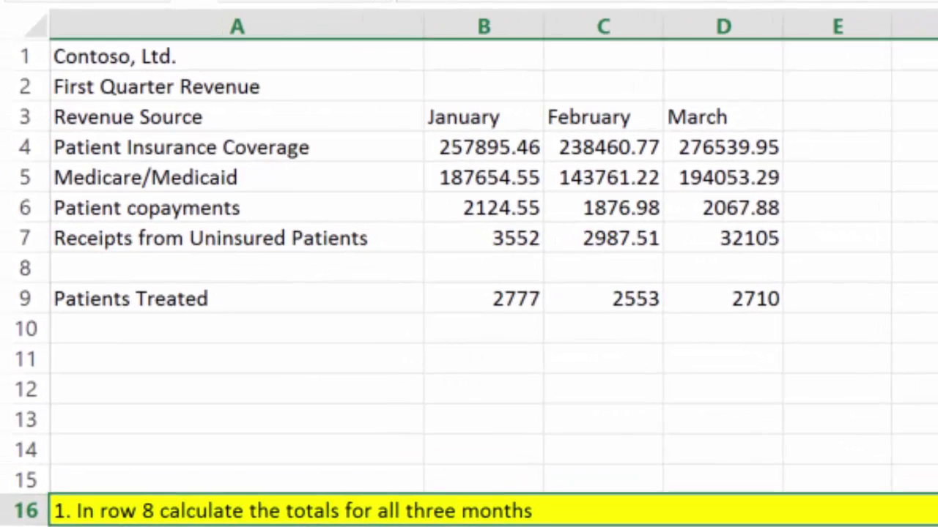
Step: Enter =SUM(B4:B7) in B8 and fill it to D8: 451226.56, 387086.48, 504766.12
left_click(388, 218)
type("=")
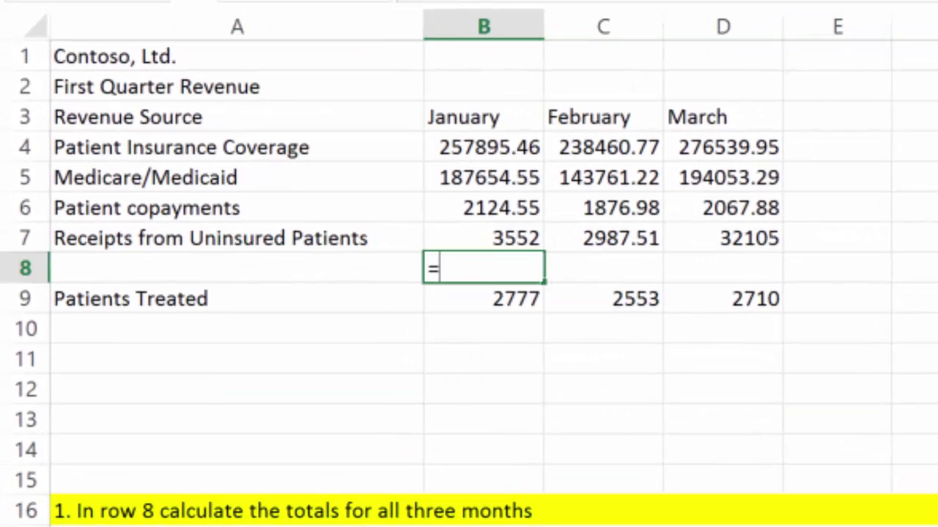
type("SUM(")
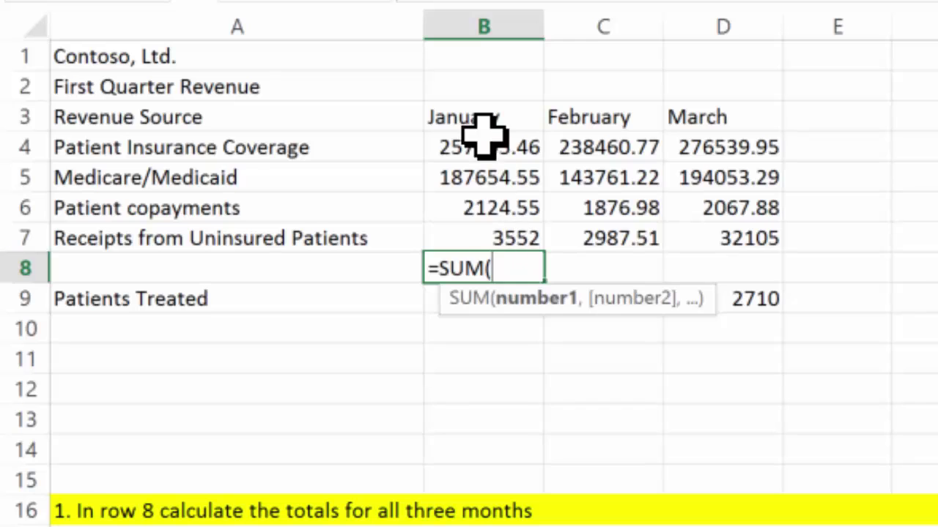
left_click_drag(477, 154, 476, 238)
type(")")
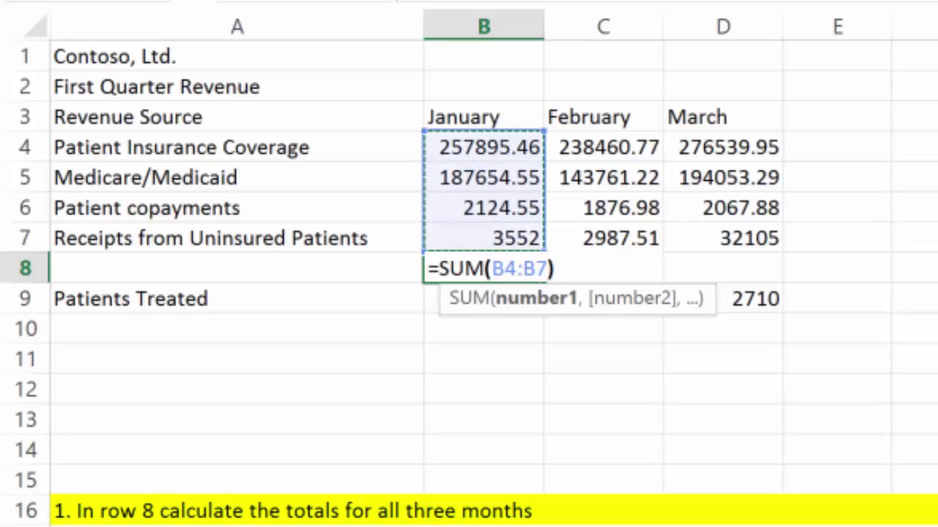
key("Return")
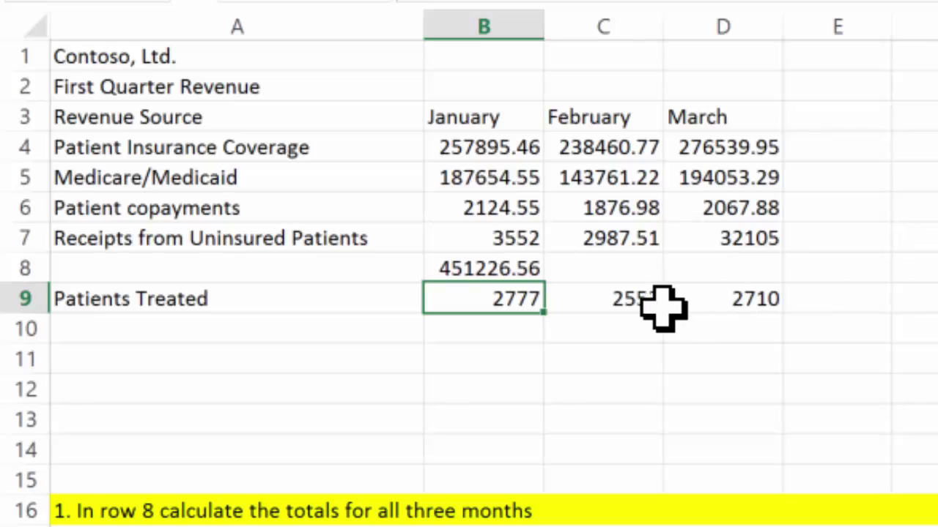
left_click(512, 268)
left_click_drag(544, 281, 741, 290)
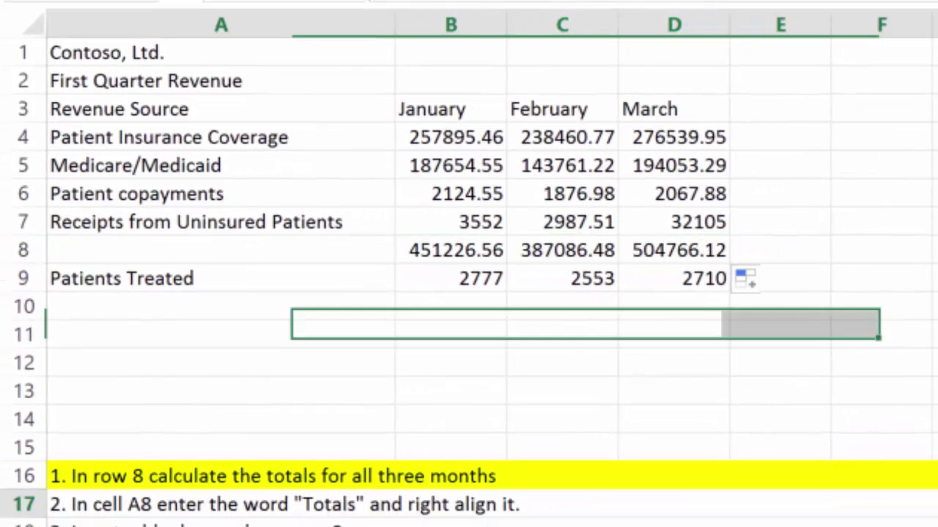
left_click(348, 504)
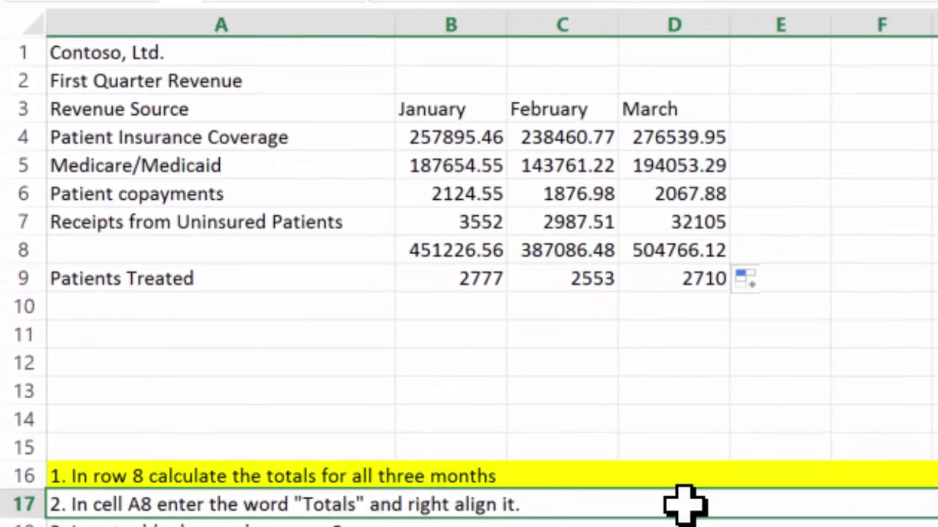
Step: Label cell A8 'Totals' and right-align it
left_click(320, 259)
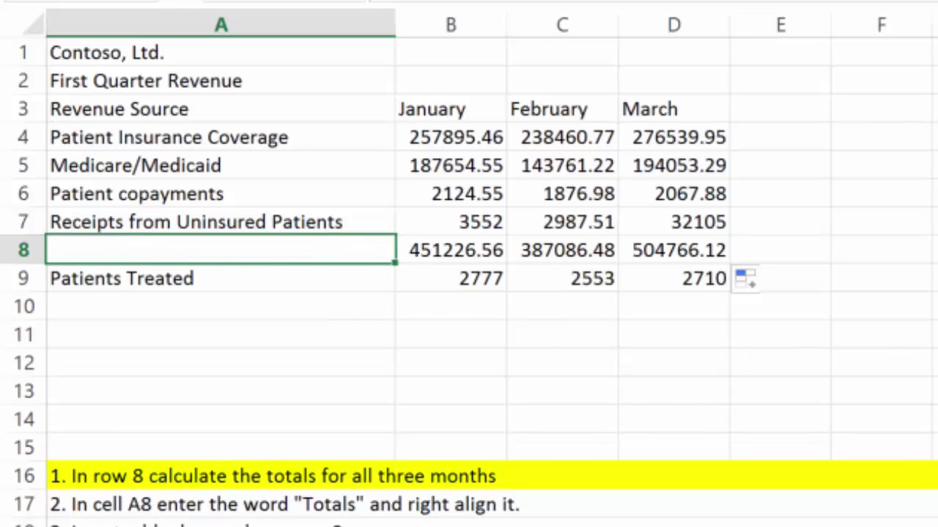
key("F2")
type("s")
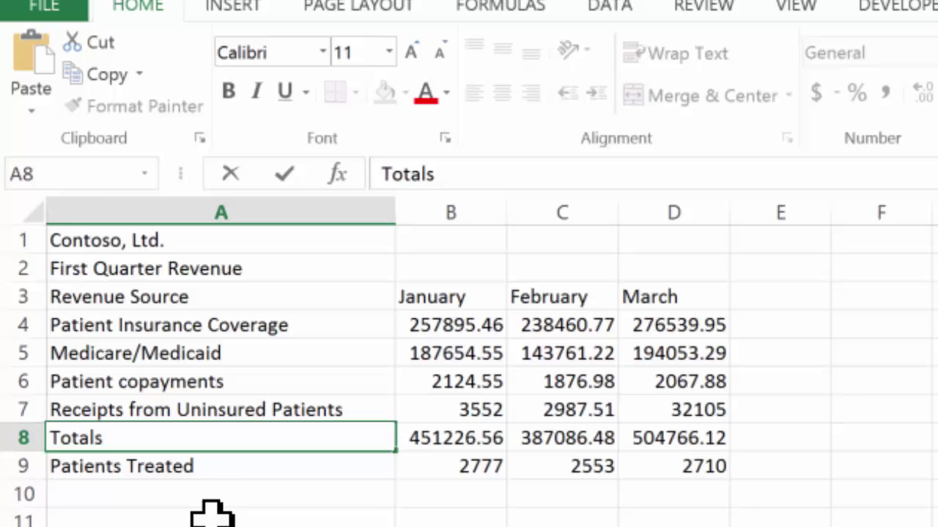
left_click(211, 515)
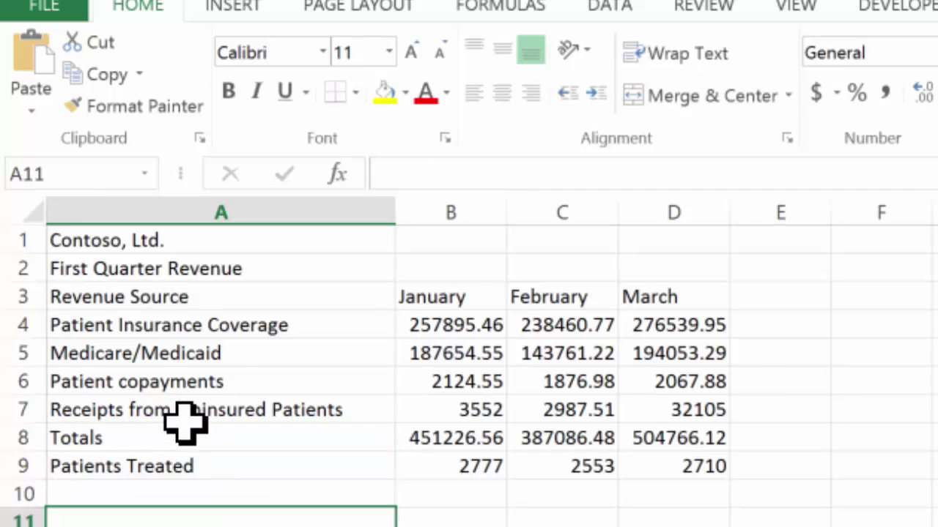
left_click(180, 437)
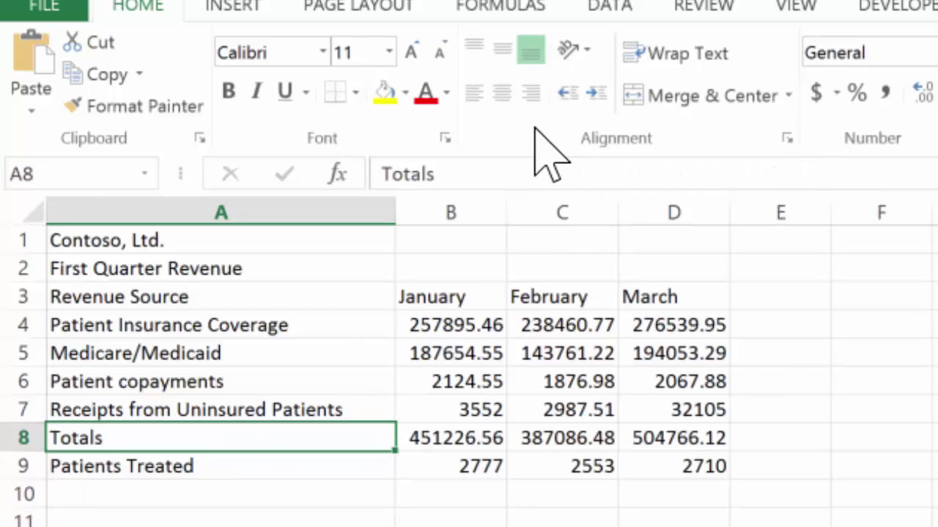
left_click(532, 92)
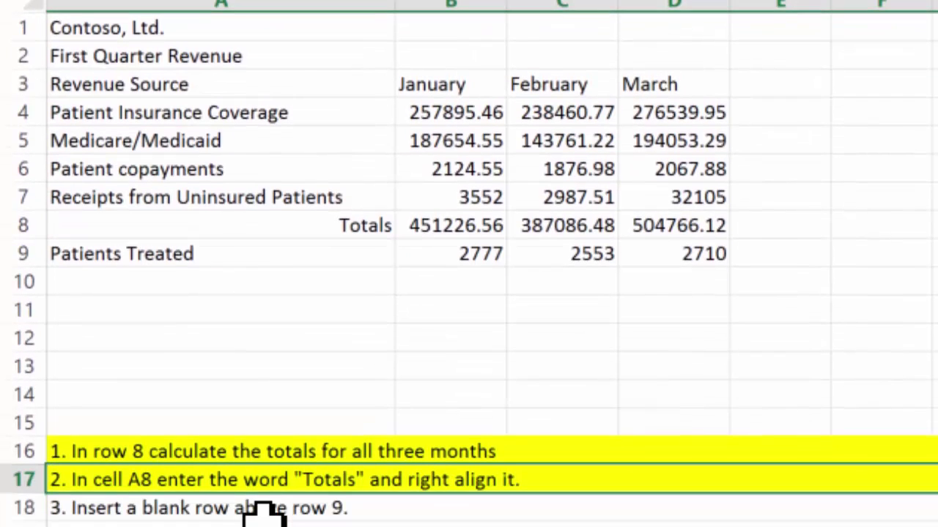
Step: Insert a blank row above Patients Treated and repeat the yellow fill on the third instruction
left_click(7, 253)
right_click(20, 254)
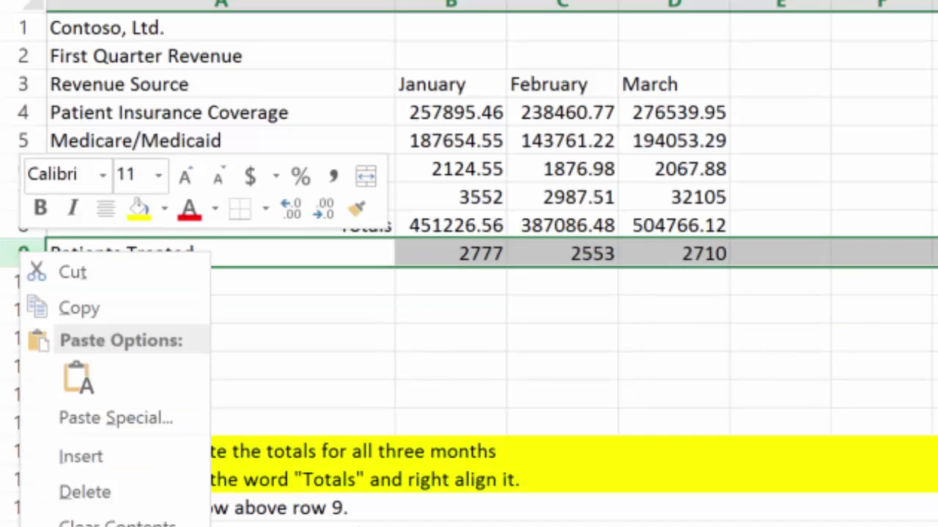
left_click(80, 455)
left_click(194, 256)
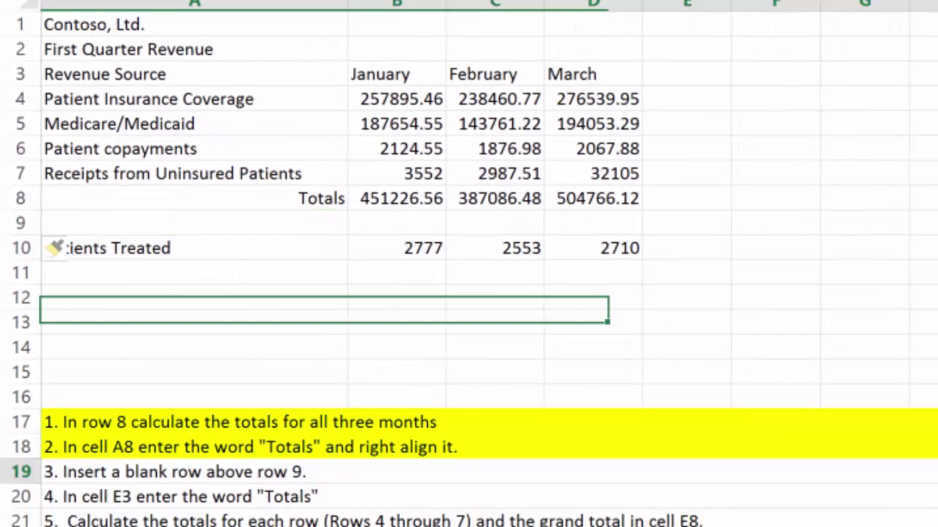
left_click(117, 472)
key("F4")
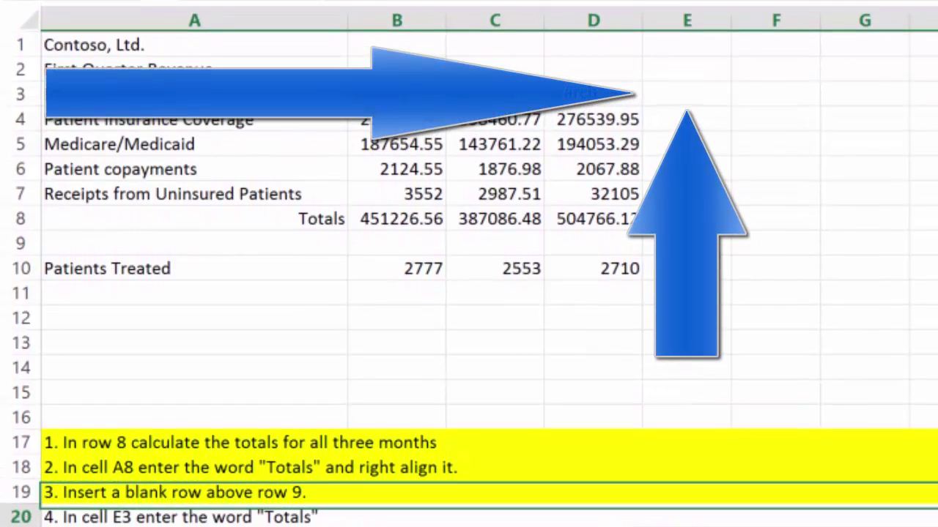
Step: Enter the heading 'Totals' in E3 and highlight the fourth instruction yellow
left_click(685, 91)
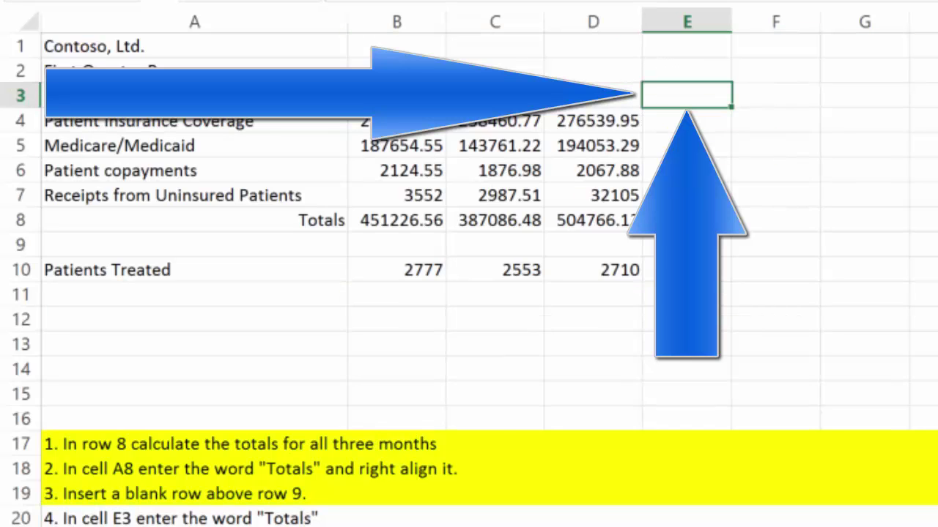
type("Totals")
key("Return")
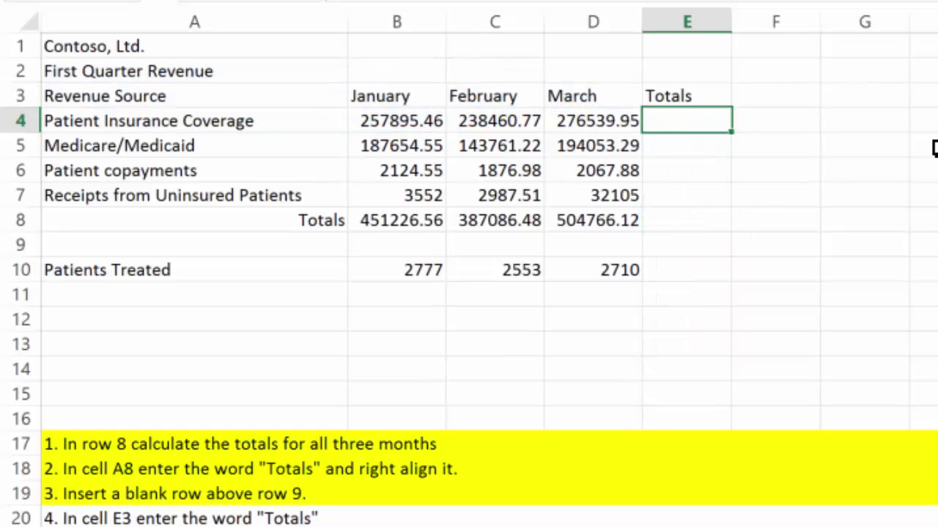
left_click(303, 513)
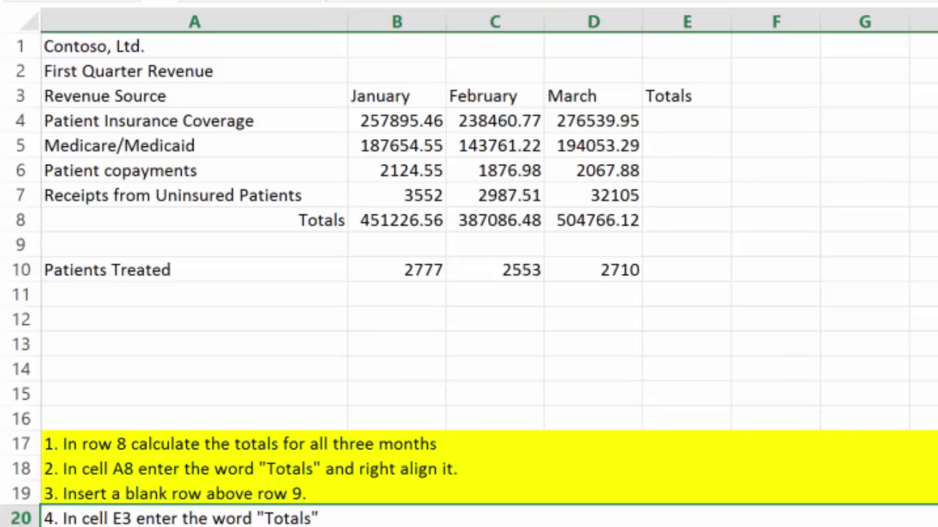
key("F4")
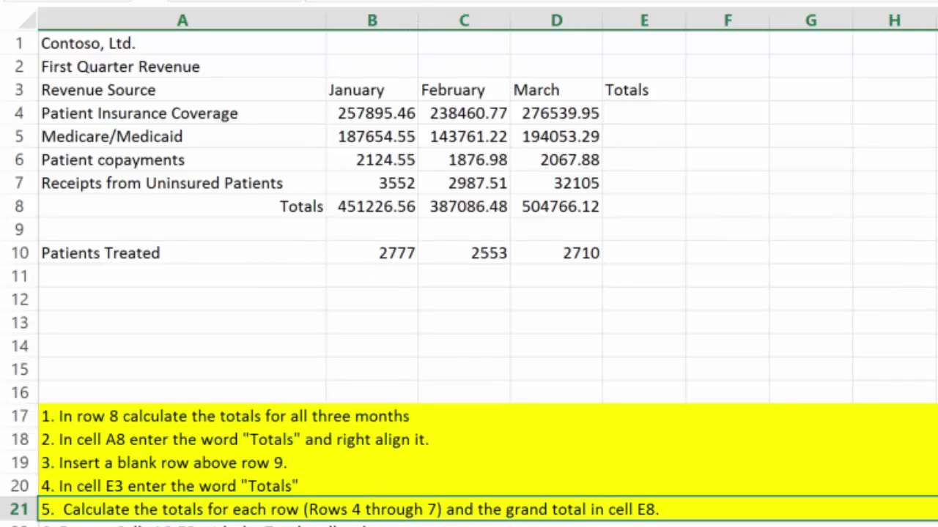
Step: Enter =Sum(B4:D4) in E4 and fill it down to E7: 772896.2, 525469.1, 6069.41, 38644.51
left_click(630, 115)
type("=")
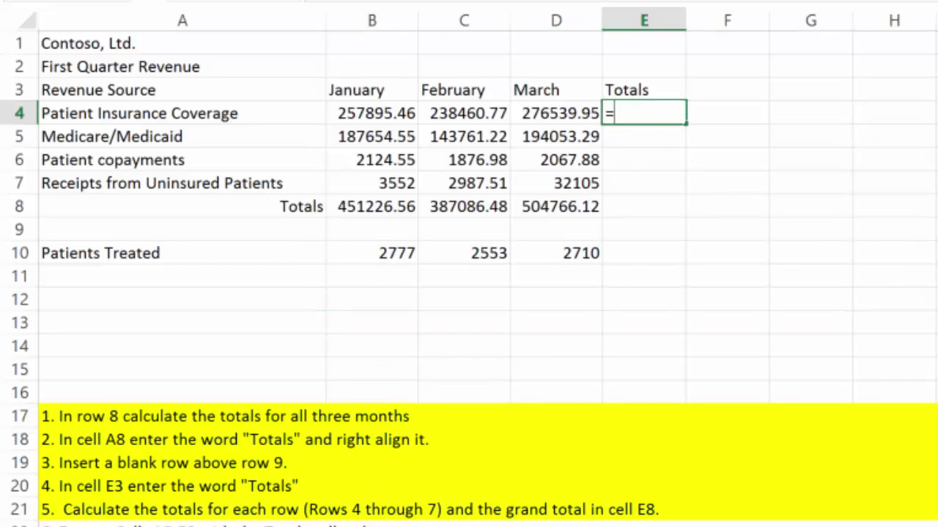
type("Sum(")
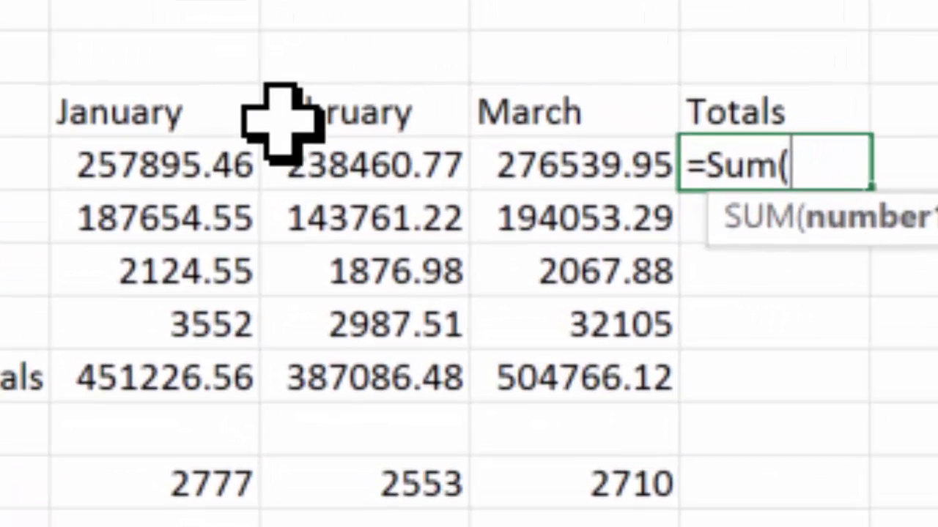
left_click_drag(147, 162, 643, 183)
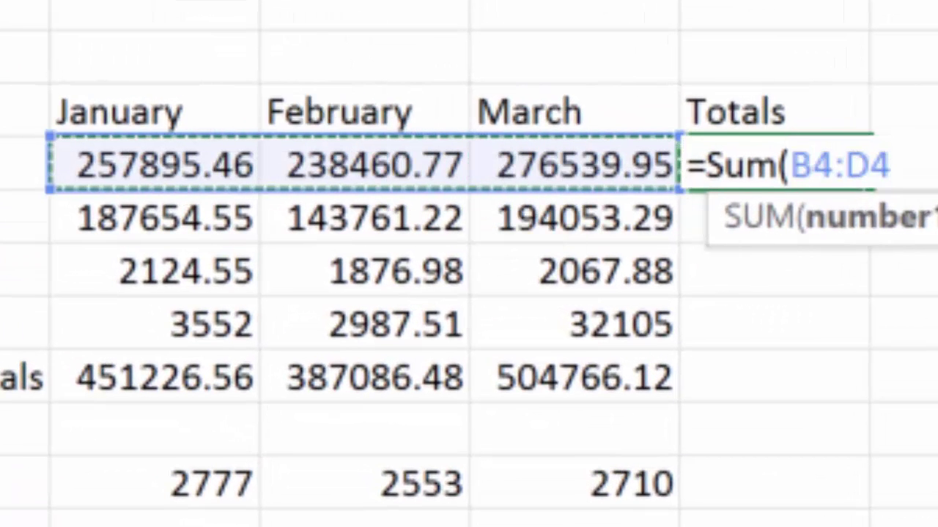
type(")")
key("Return")
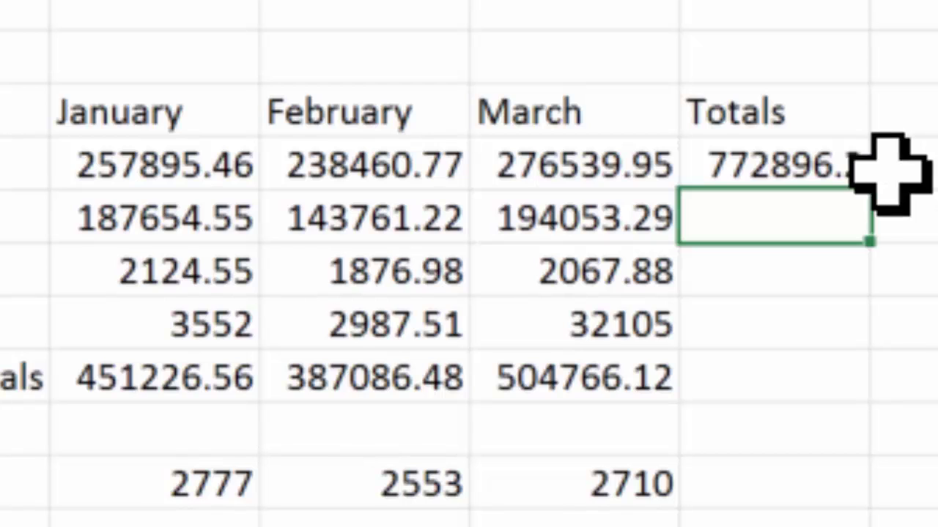
left_click(840, 180)
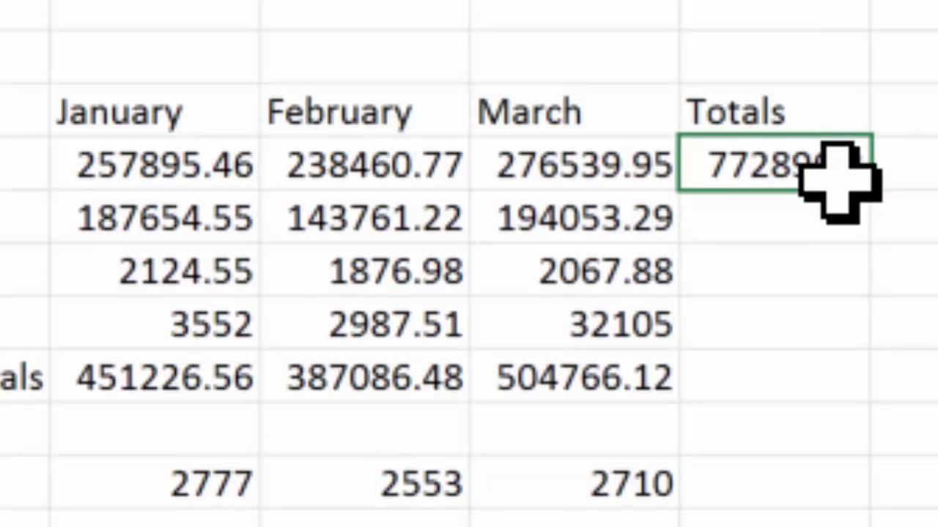
left_click_drag(870, 191, 857, 368)
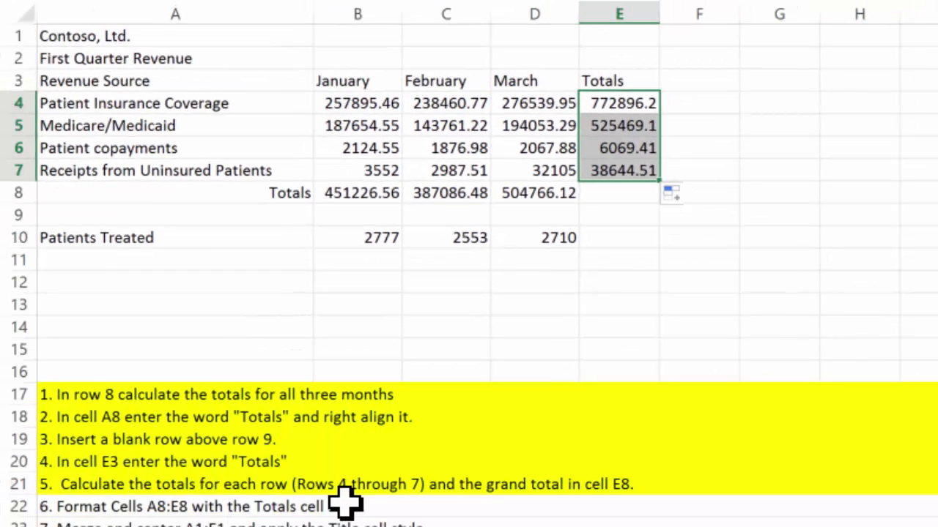
left_click(344, 503)
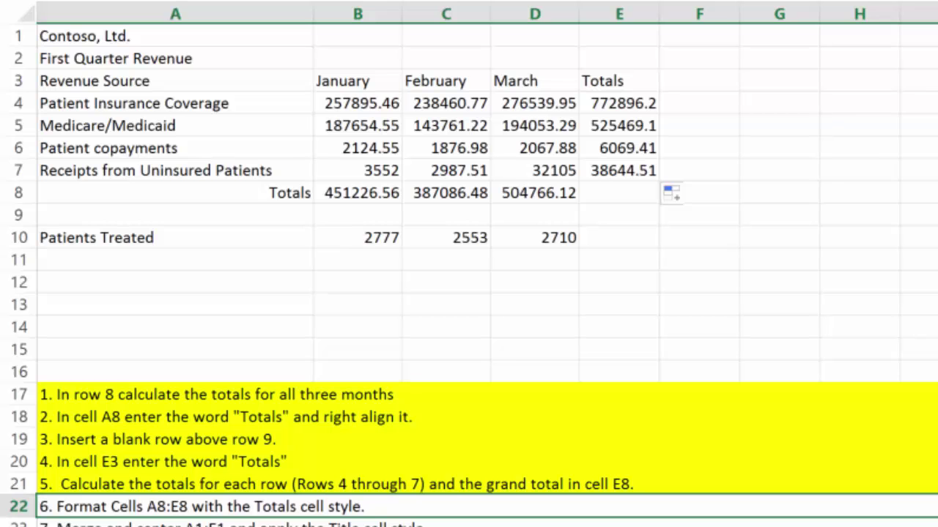
Step: Fill instruction 6 yellow, then merge and center 'Contoso, Ltd.' across A1:E1 in Title style
left_click(304, 0)
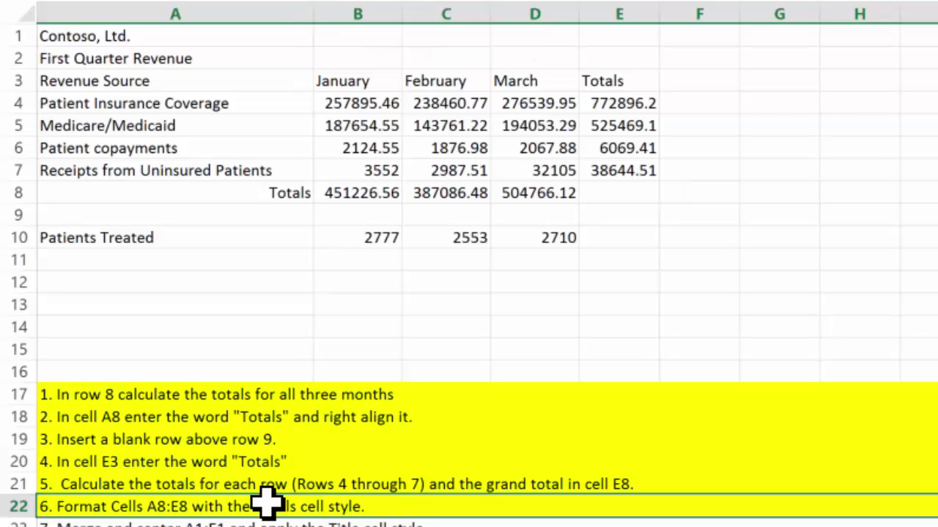
key("Down")
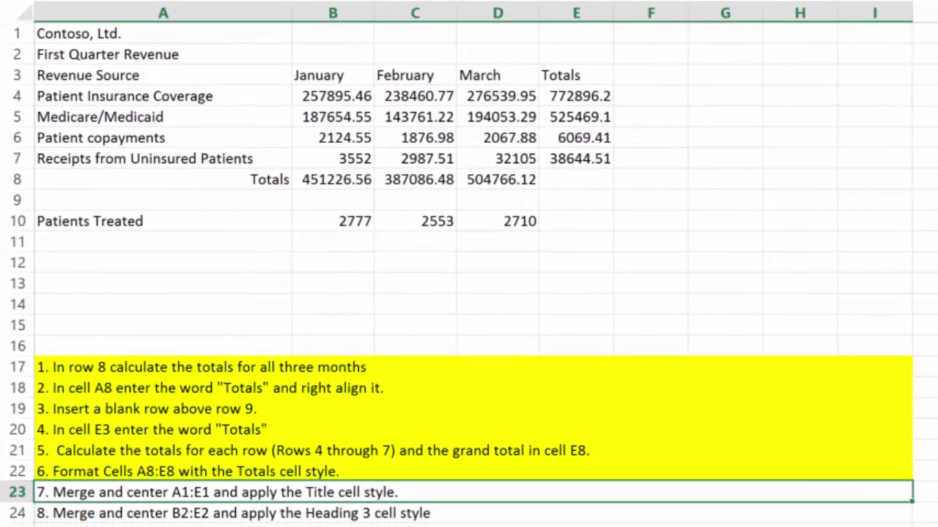
left_click(126, 34)
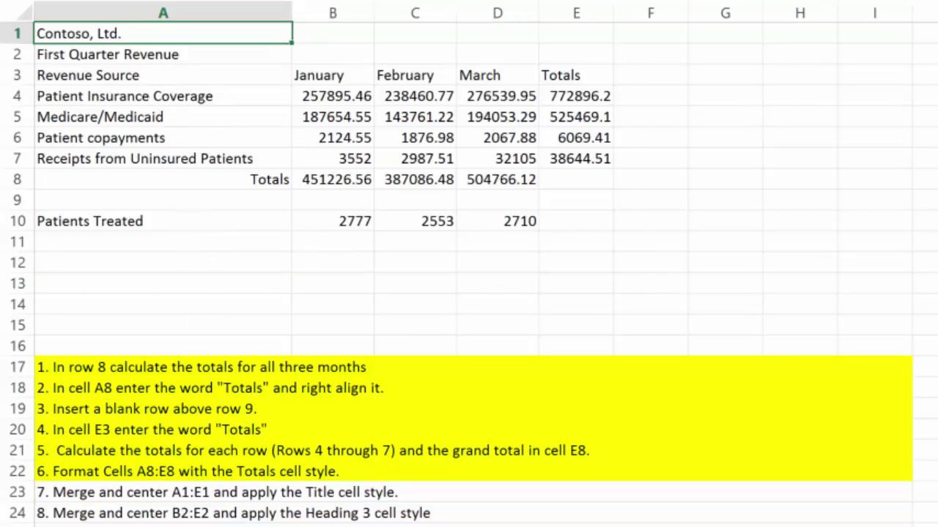
left_click_drag(212, 37, 578, 34)
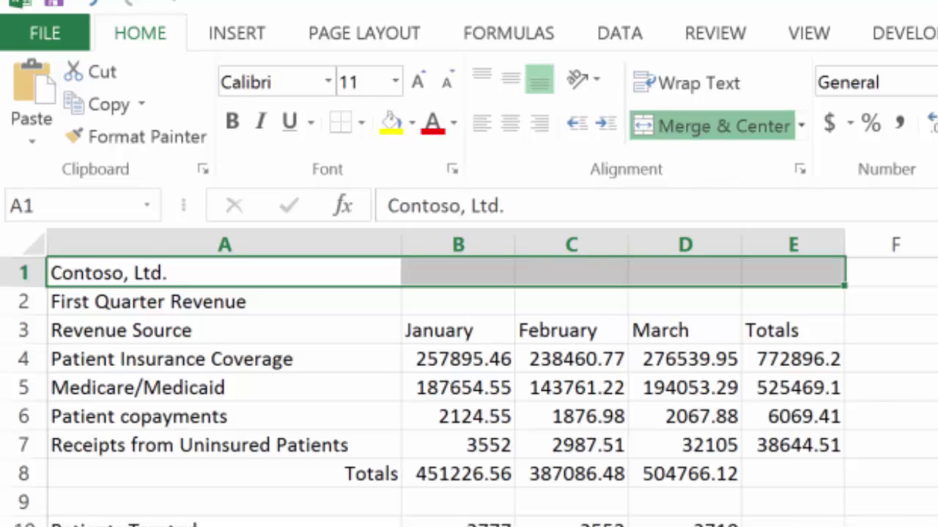
left_click(718, 126)
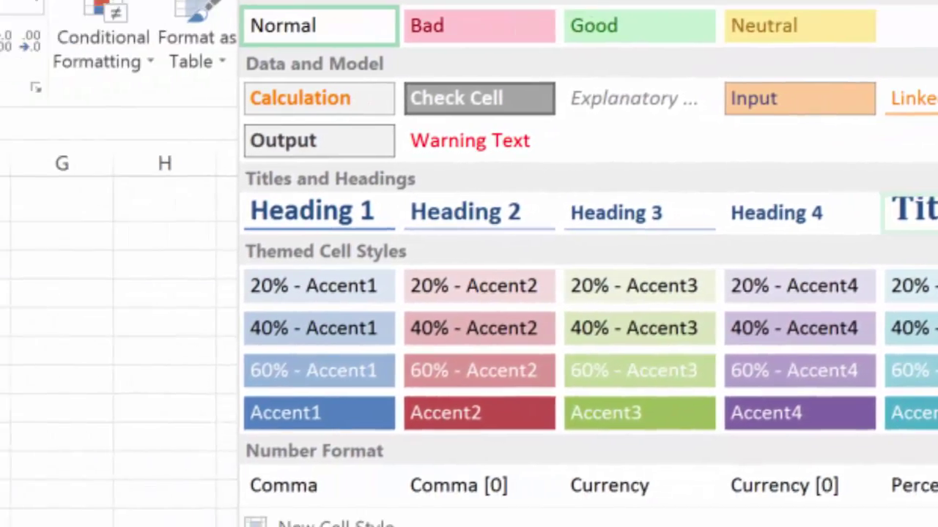
left_click(842, 285)
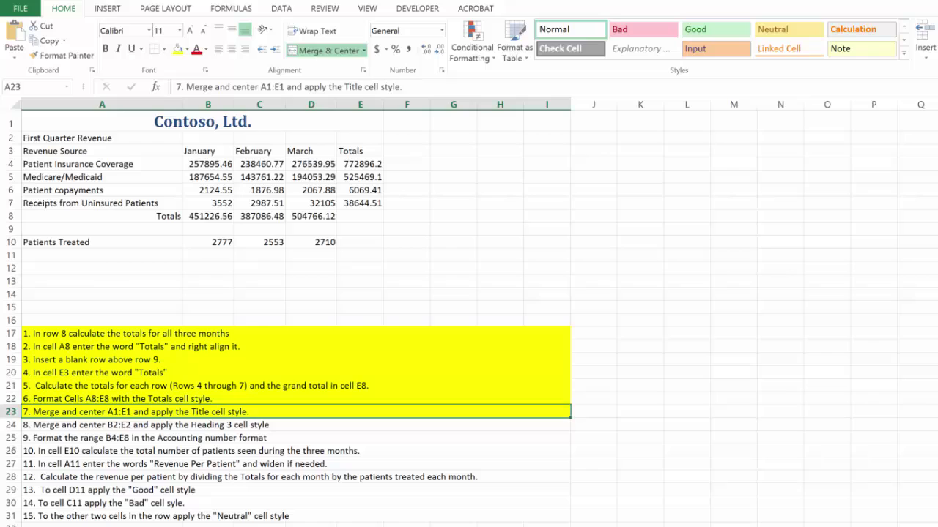
key("Down")
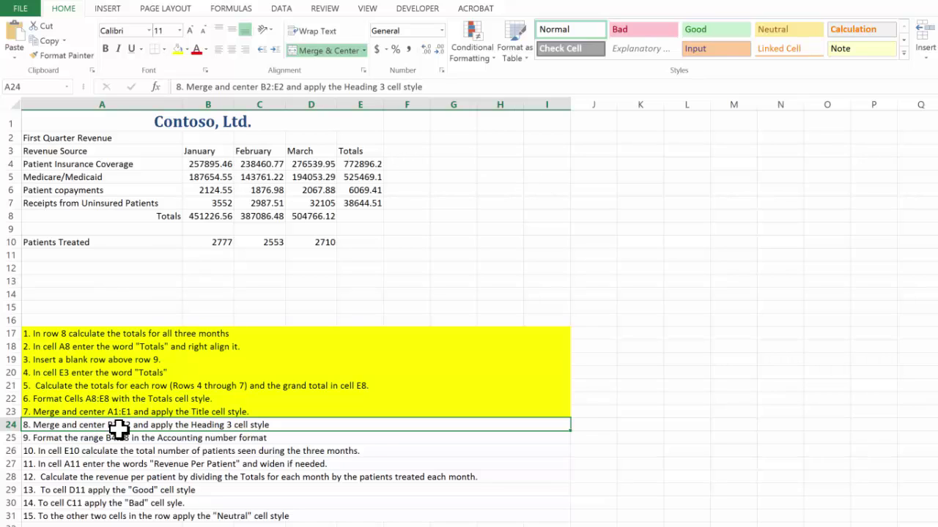
Step: Merge and center 'First Quarter Revenue' across A2:E2 and apply the Heading 3 style
left_click_drag(119, 138, 354, 134)
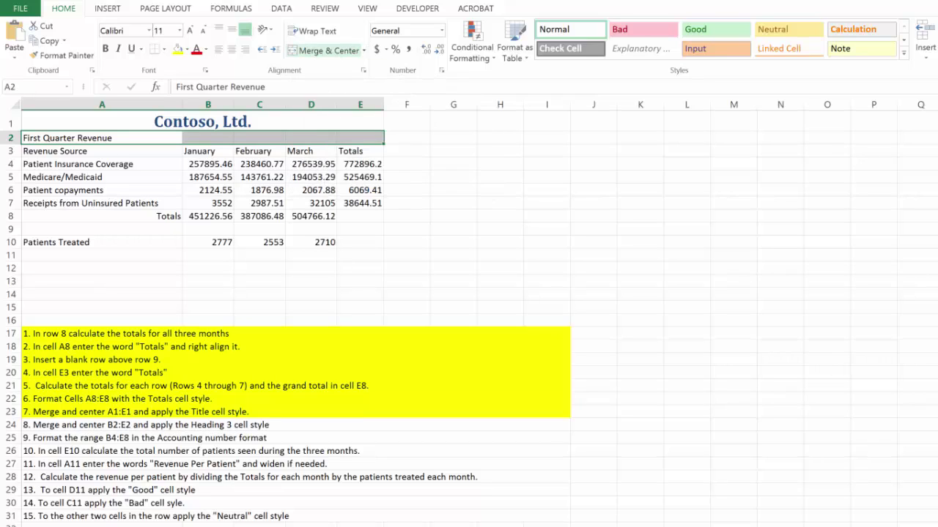
left_click(330, 50)
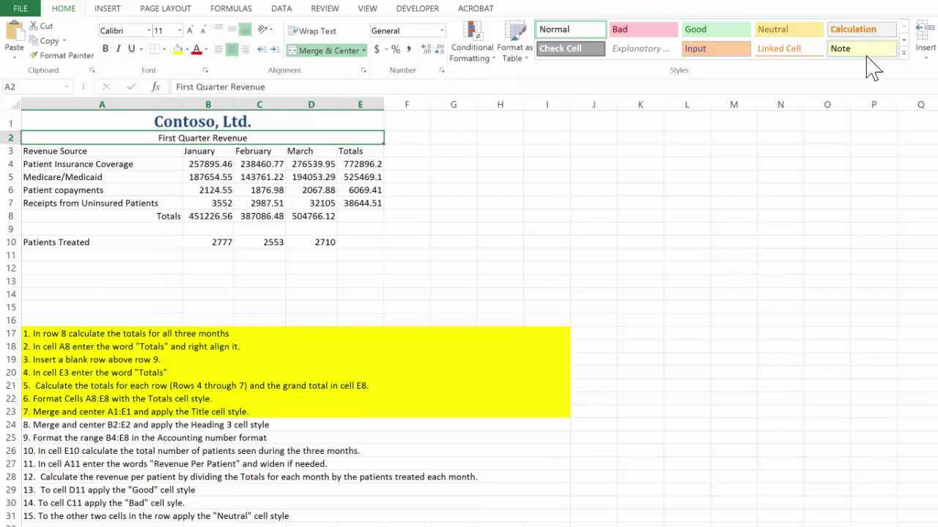
left_click(902, 54)
left_click(708, 125)
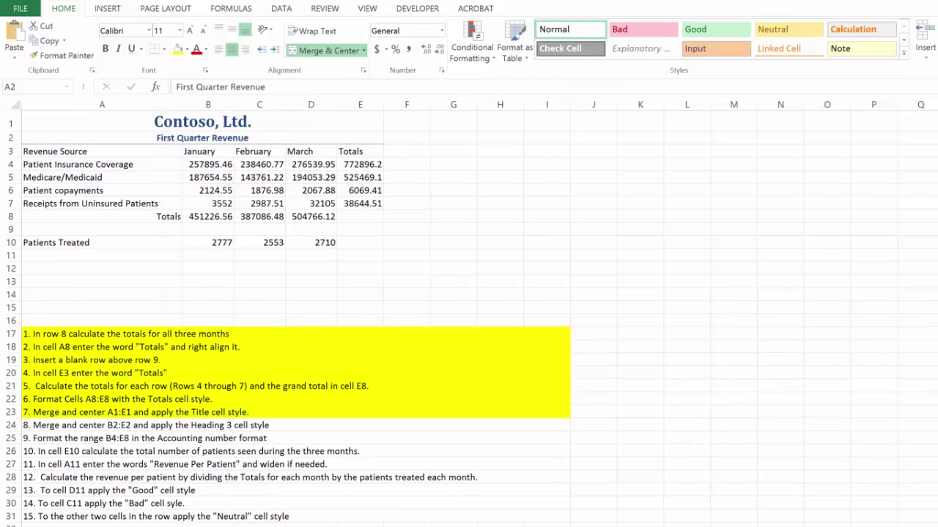
Step: Highlight instruction 8 yellow
left_click(265, 430)
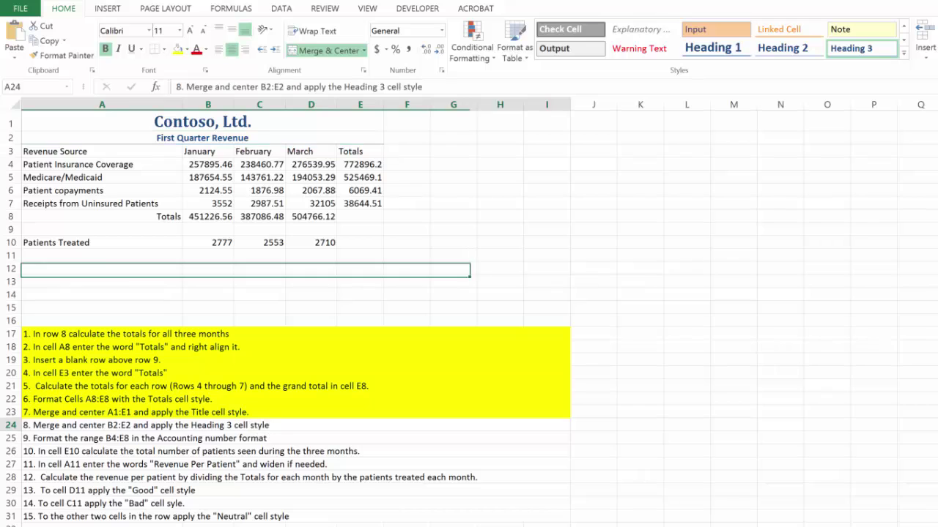
left_click(177, 50)
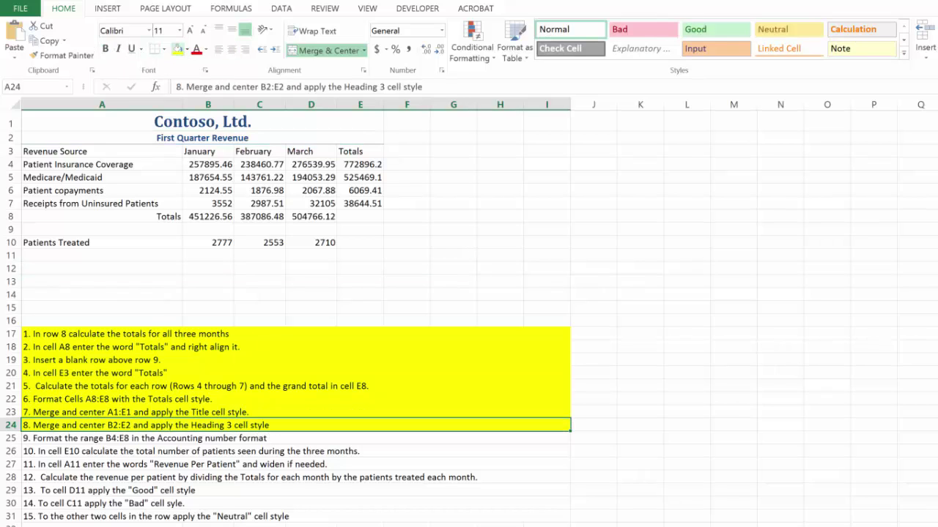
left_click(141, 437)
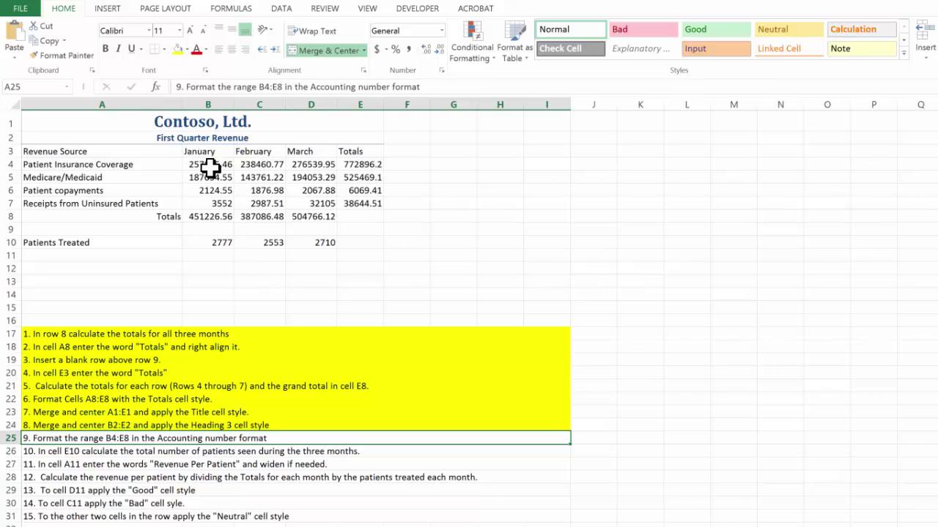
Step: Apply the Accounting number format to the revenue figures in B4:E8
left_click_drag(210, 168, 347, 179)
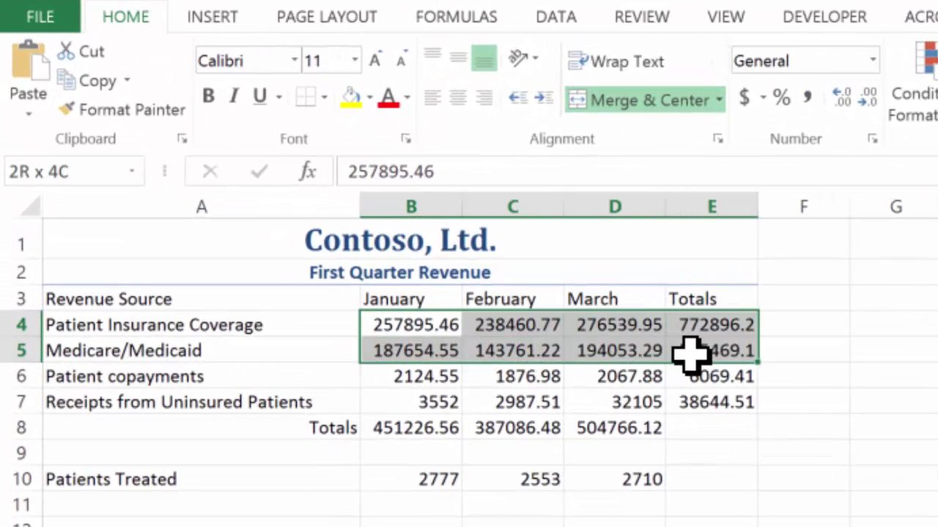
left_click_drag(688, 355, 691, 425)
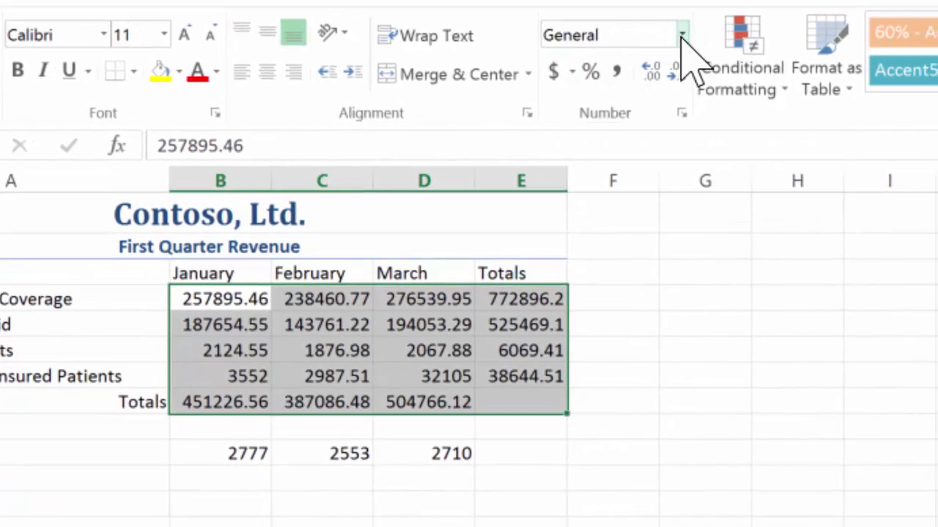
left_click(873, 60)
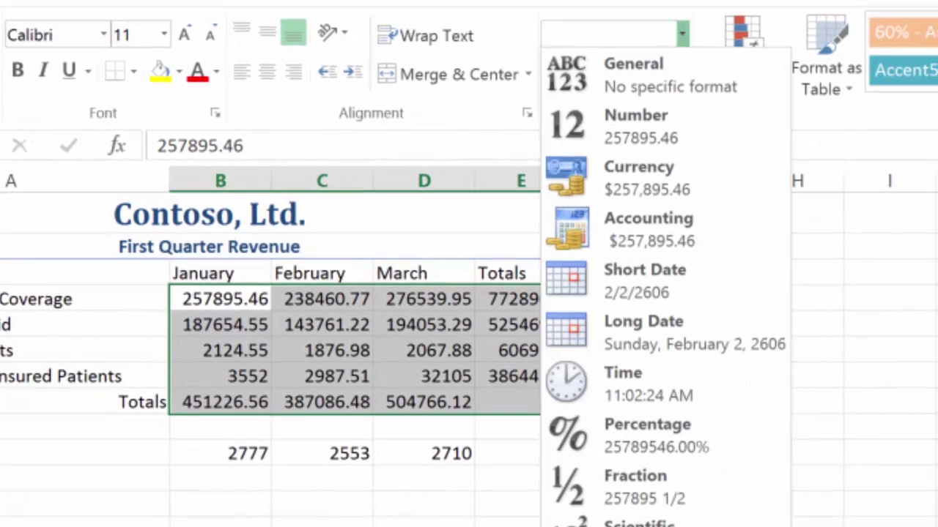
key("Escape")
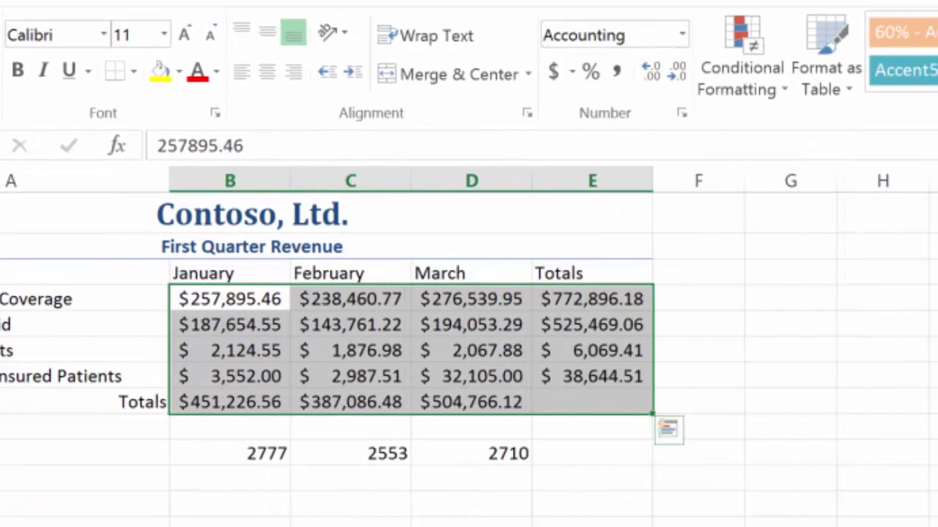
Step: Highlight instruction 9 yellow by repeating the fill with F4
left_click_drag(684, 373, 824, 410)
left_click(821, 406)
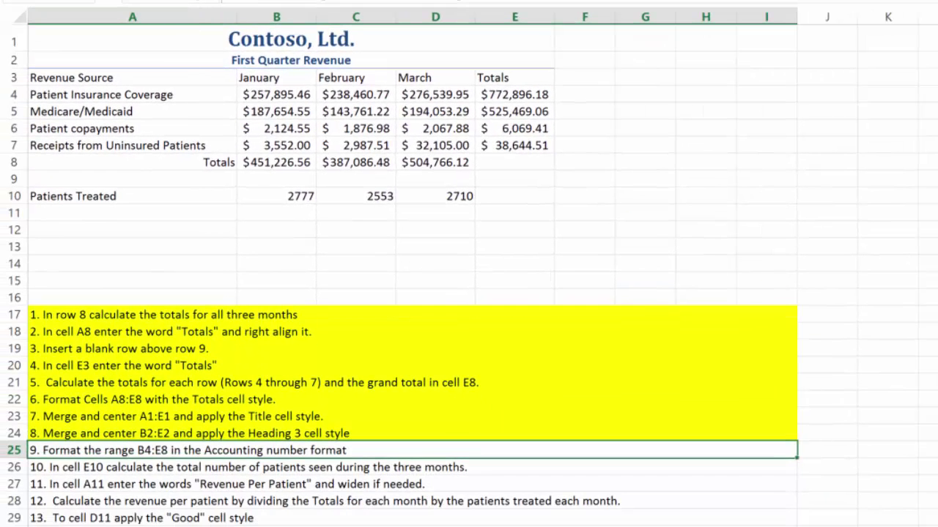
key("F4")
Step: Total the January–March patient counts in E10 with =SUM(B10:D10), giving 8040
left_click(147, 469)
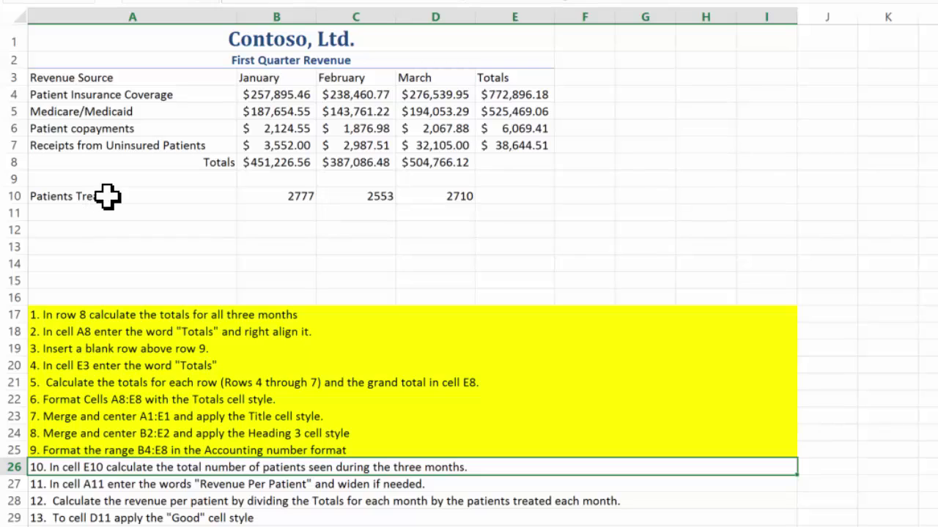
left_click(513, 199)
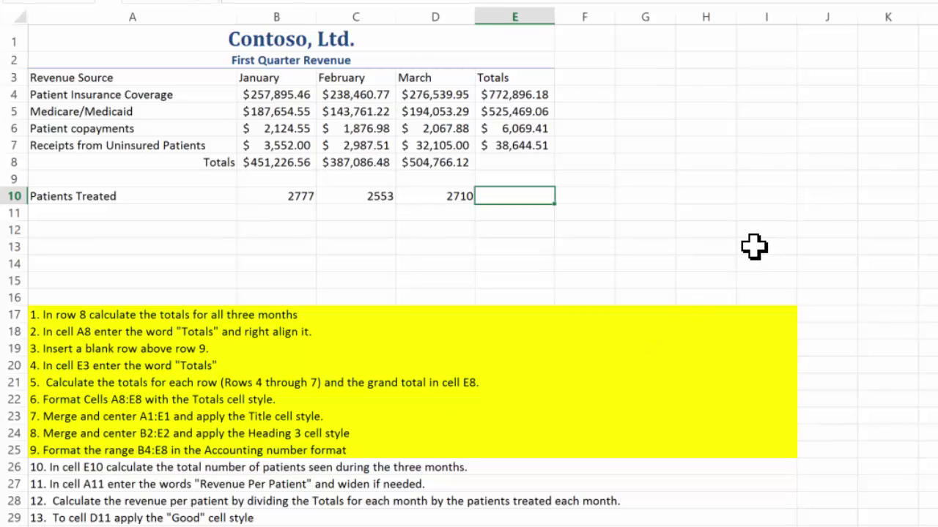
type("=")
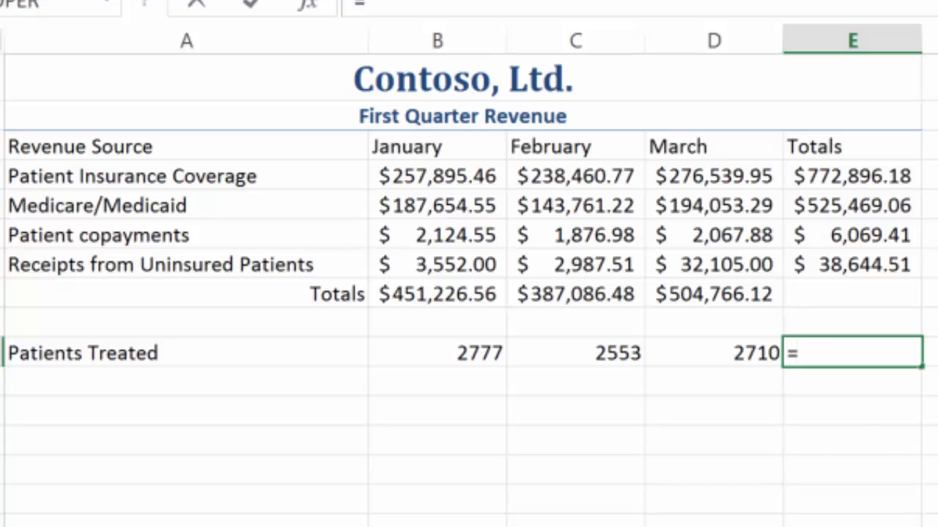
type("SUM(")
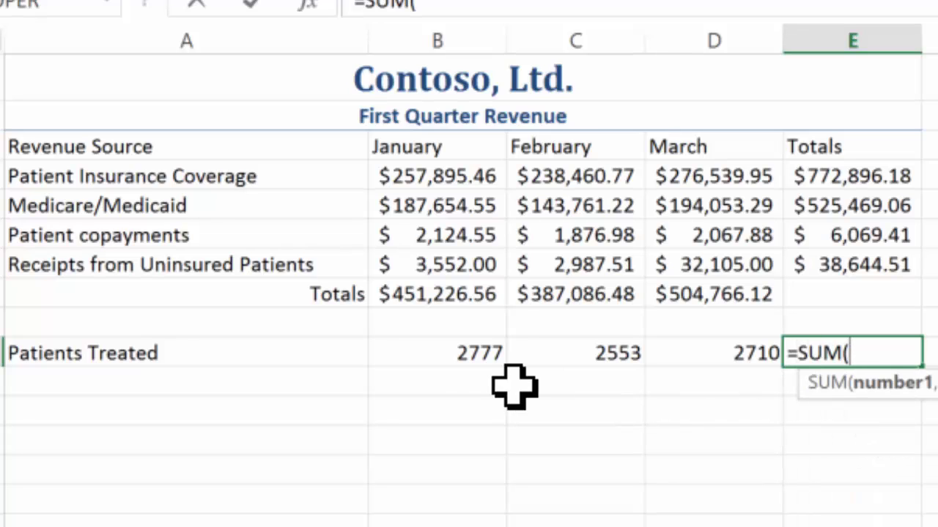
left_click_drag(473, 359, 675, 354)
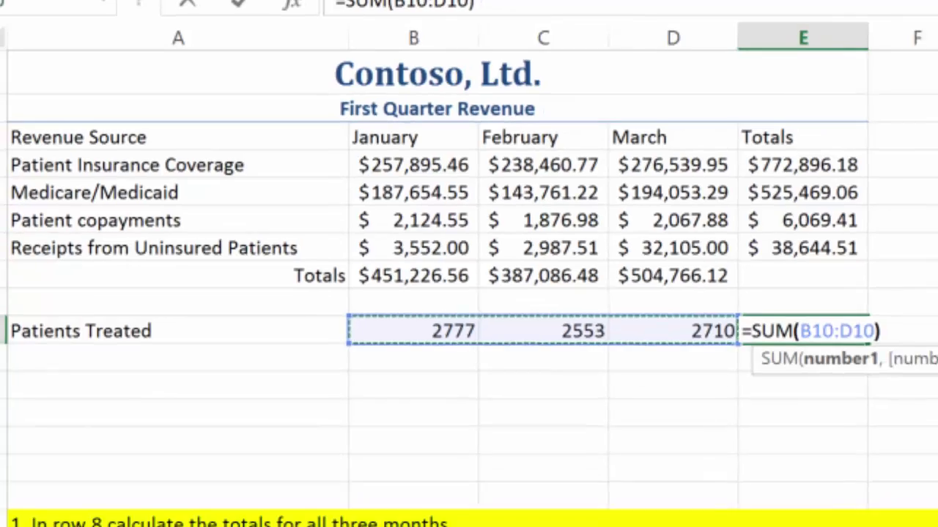
key("Return")
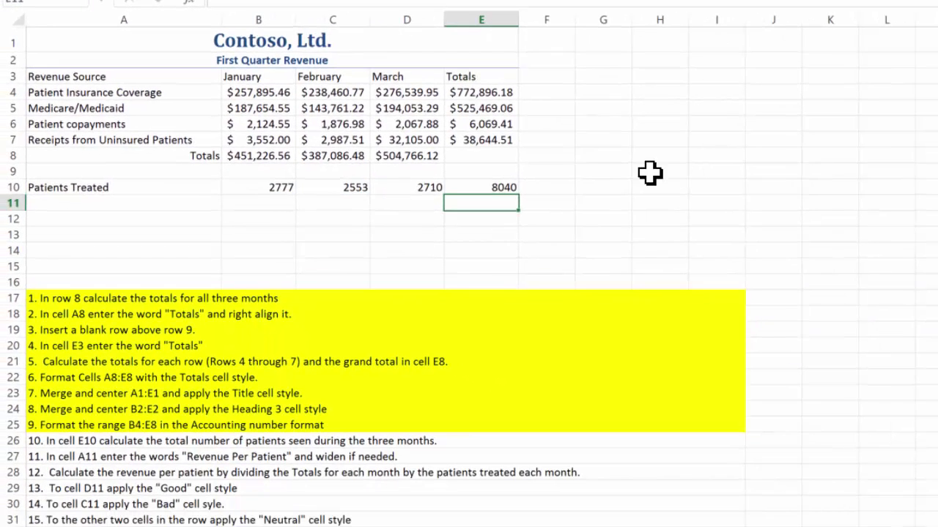
Step: Fill instruction 10 yellow and label cell A11 'Revenue Per Patient'
left_click(268, 443)
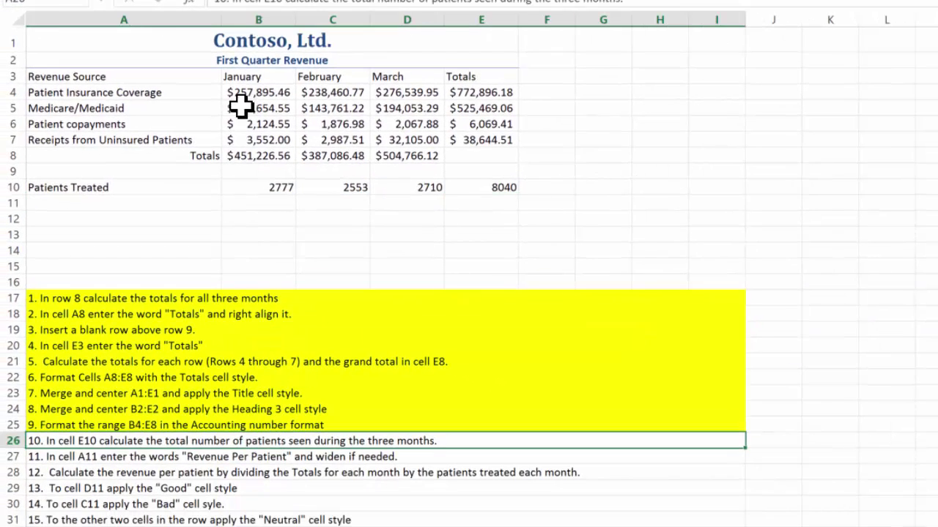
left_click(221, 2)
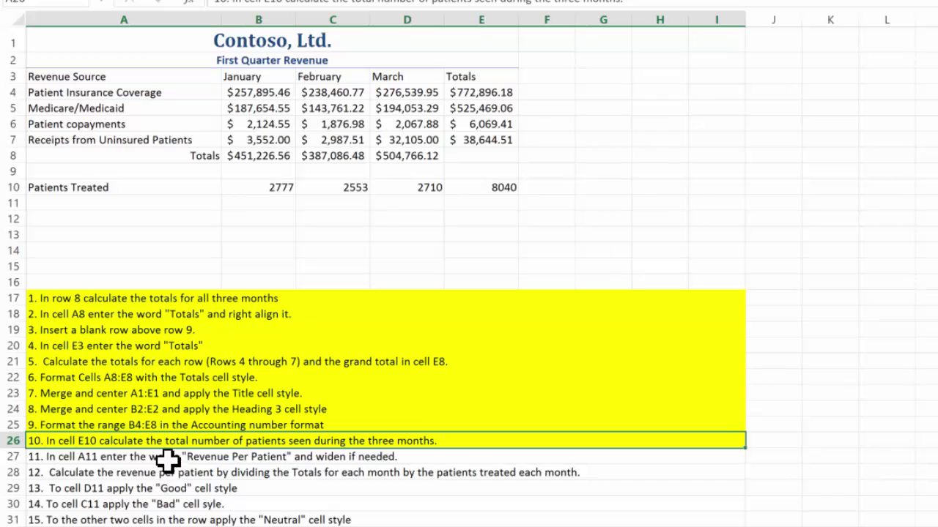
left_click(101, 205)
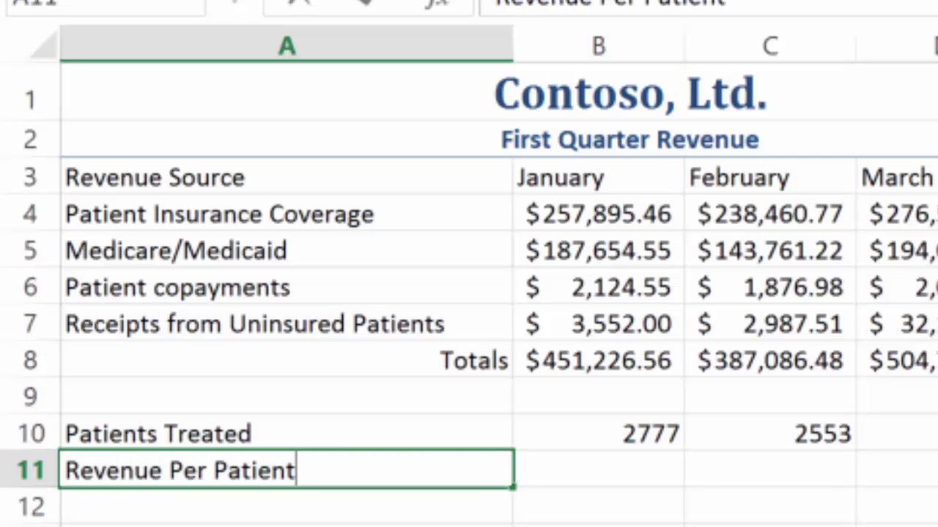
key("Return")
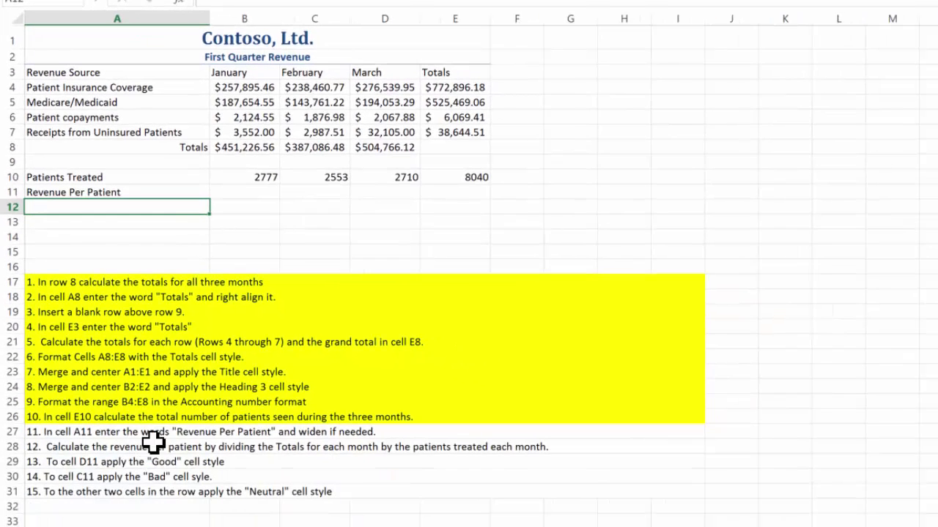
Step: Highlight instruction 11 yellow by repeating the fill with F4
left_click(154, 430)
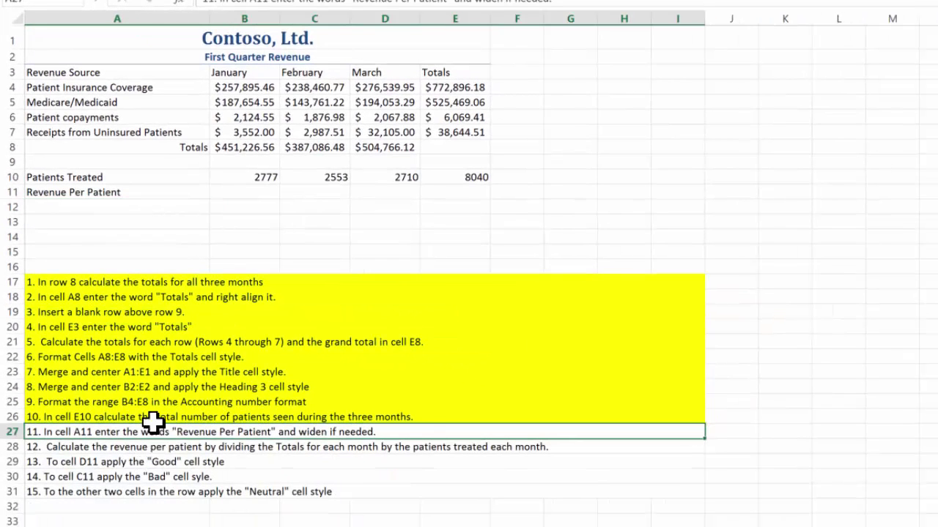
key("F4")
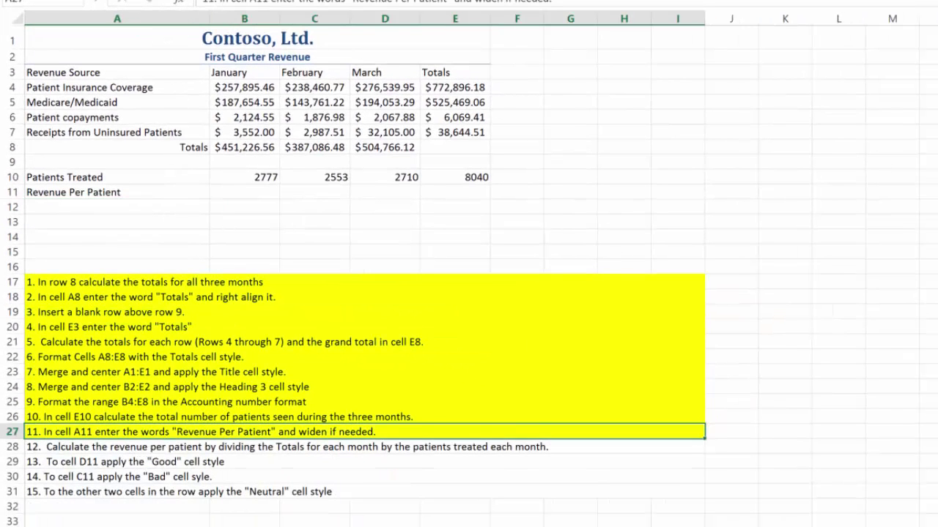
left_click(165, 449)
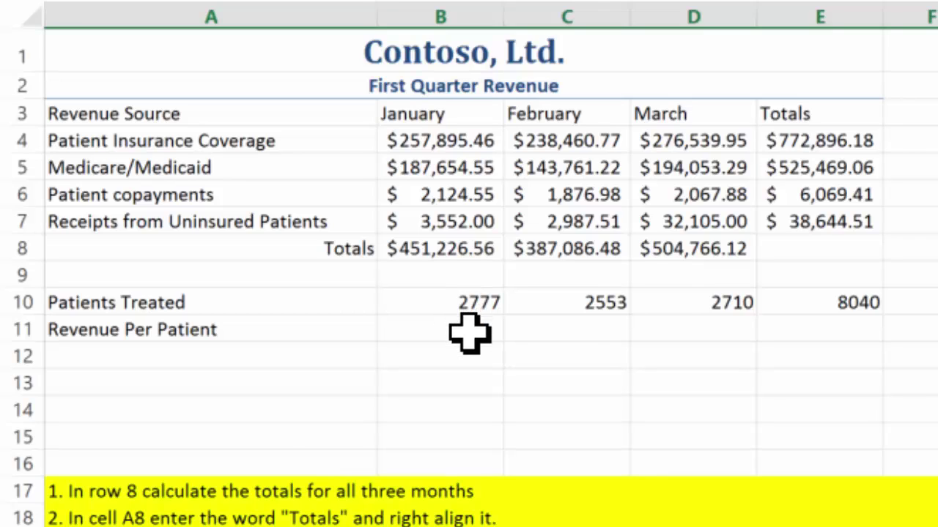
Step: Enter =B8/B10 in B11 and fill it right through D11 for February and March
left_click(464, 331)
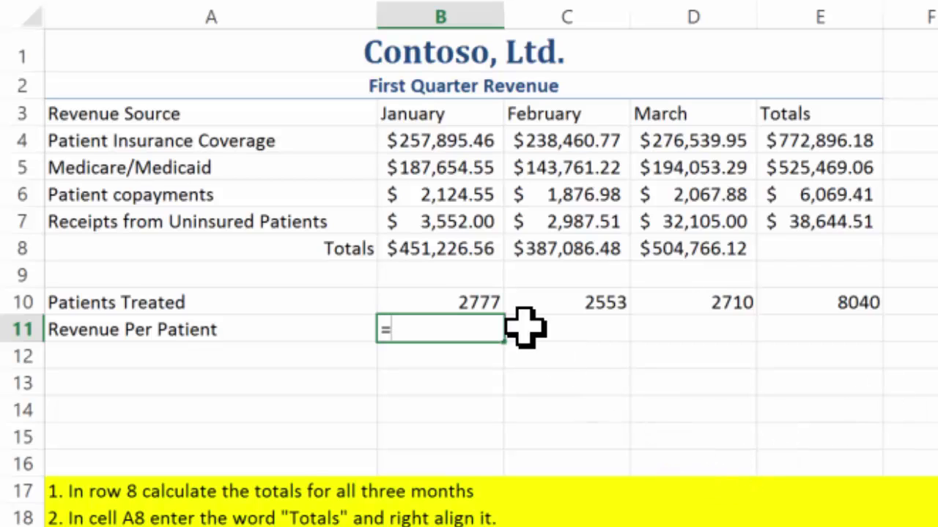
left_click(456, 249)
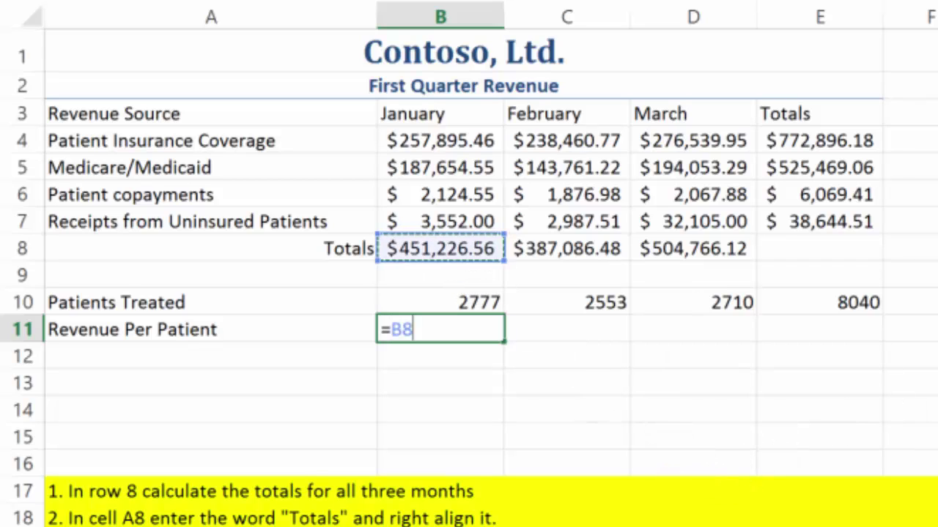
type("/")
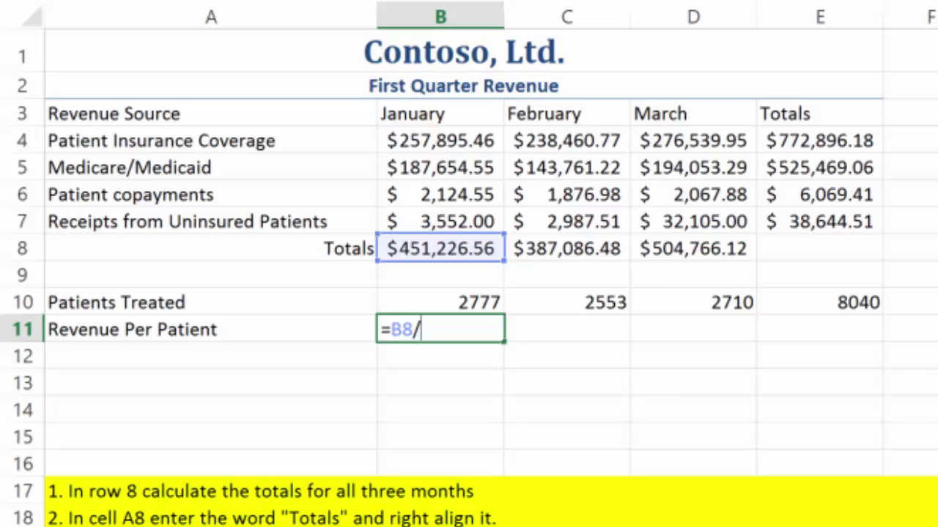
left_click(446, 299)
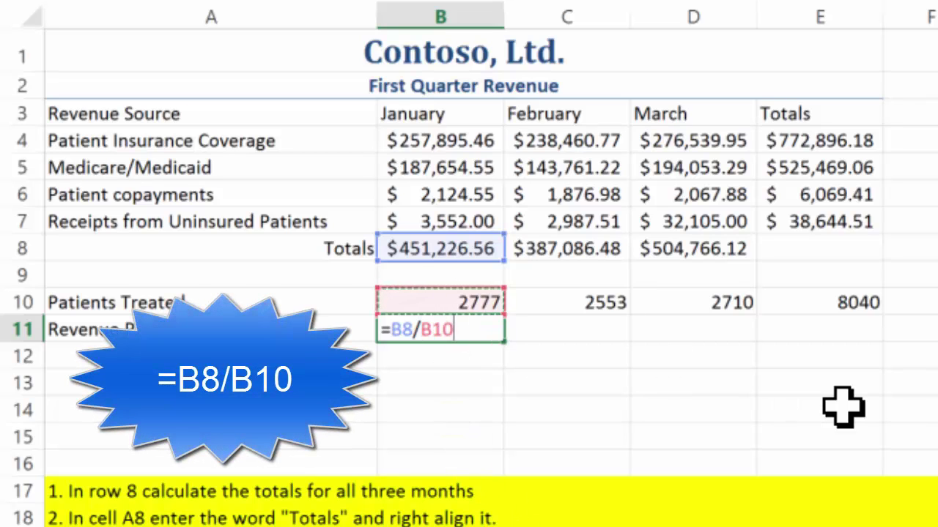
key("Return")
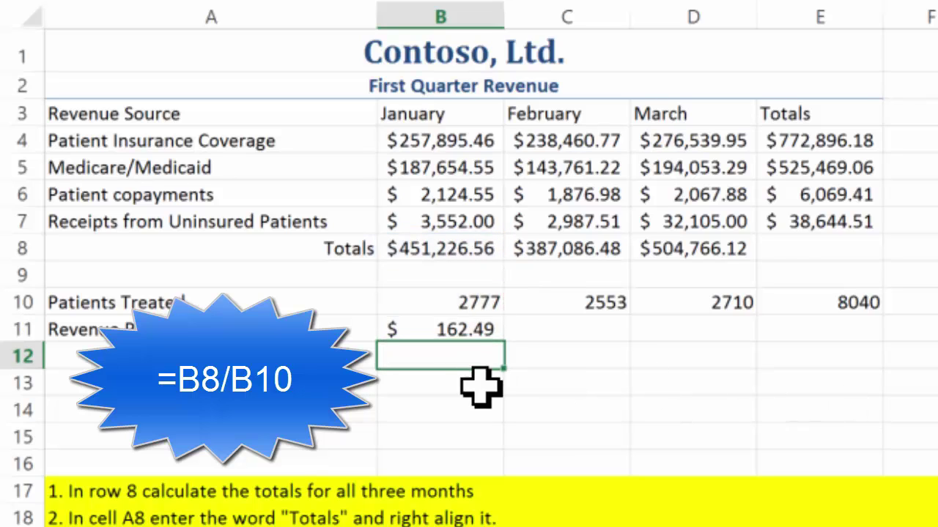
left_click(461, 327)
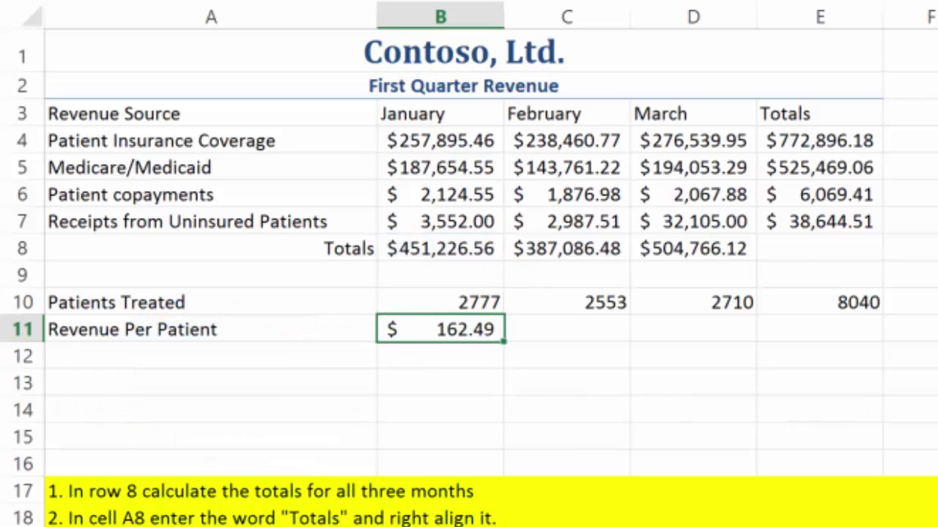
left_click_drag(505, 342, 740, 340)
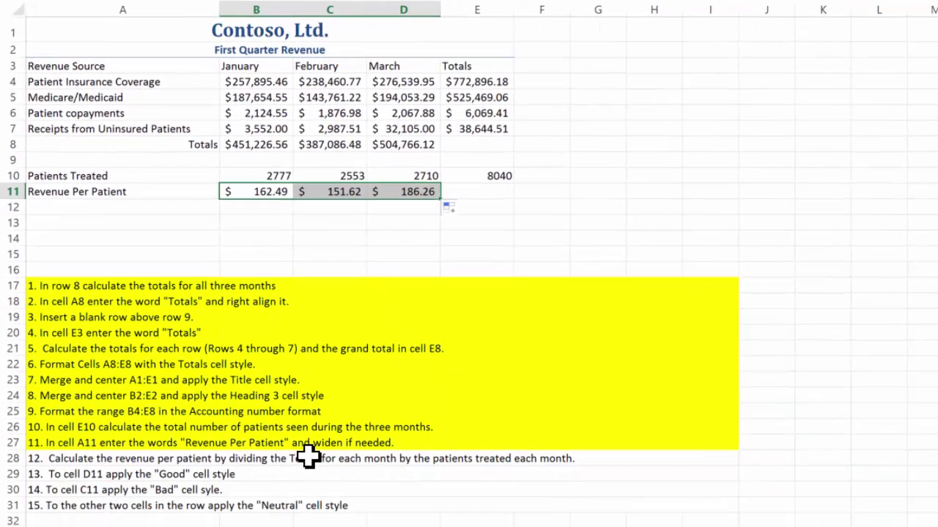
Step: Highlight instruction 12's row yellow as completed
left_click(310, 459)
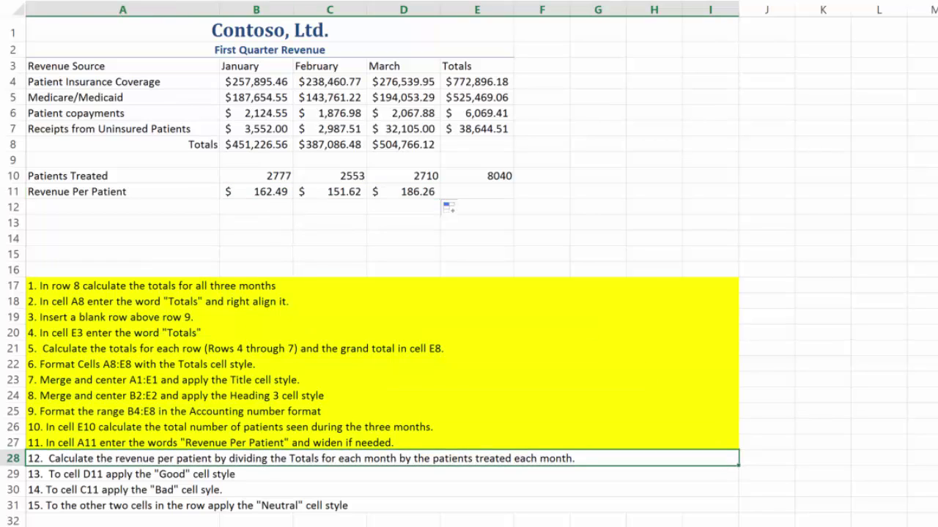
left_click(211, 5)
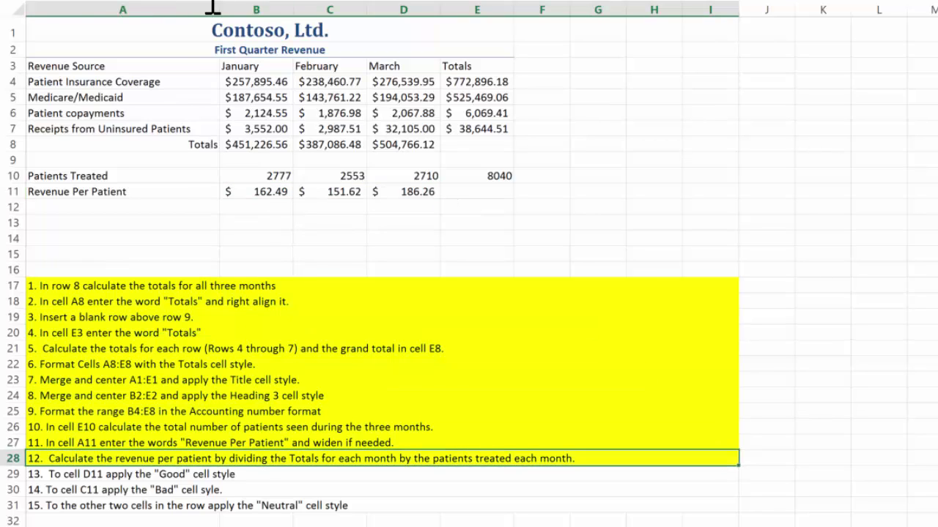
left_click(146, 473)
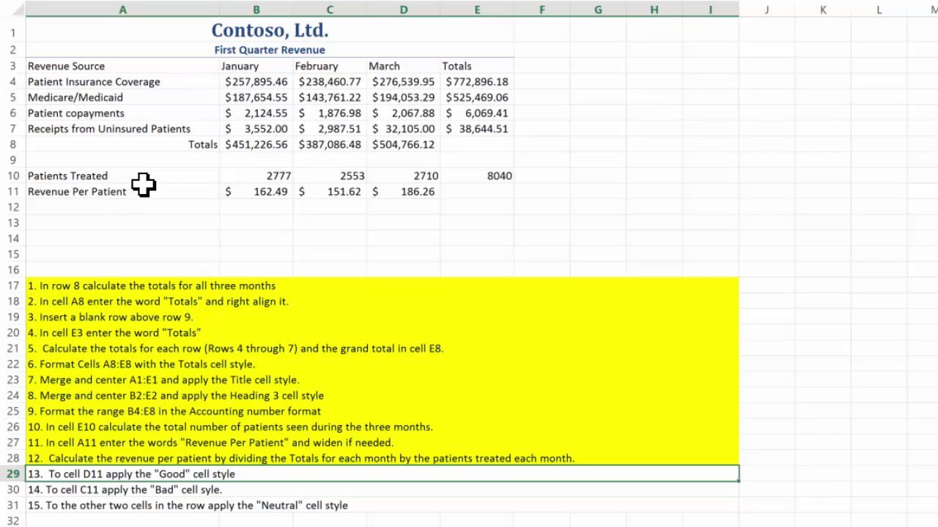
Step: Apply the Good cell style to D11 and the Bad style to C11
left_click(415, 192)
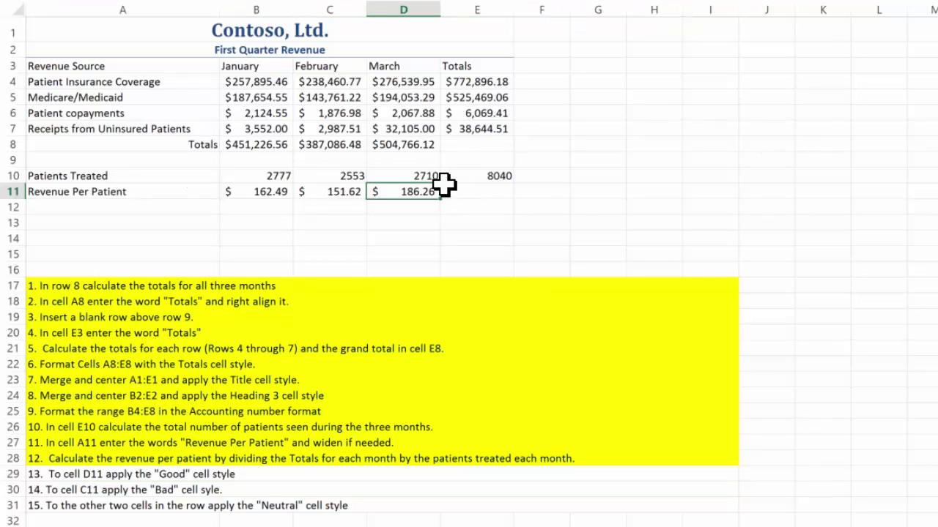
left_click(864, 50)
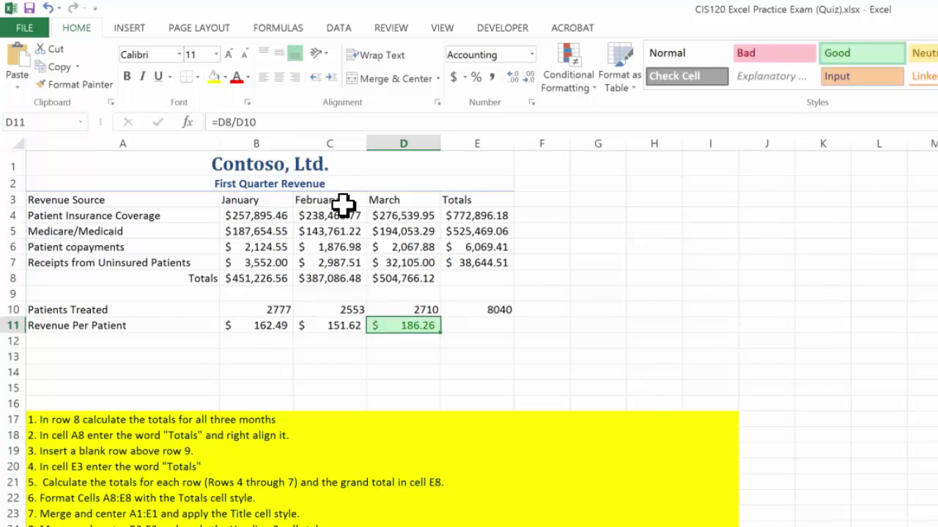
left_click(339, 330)
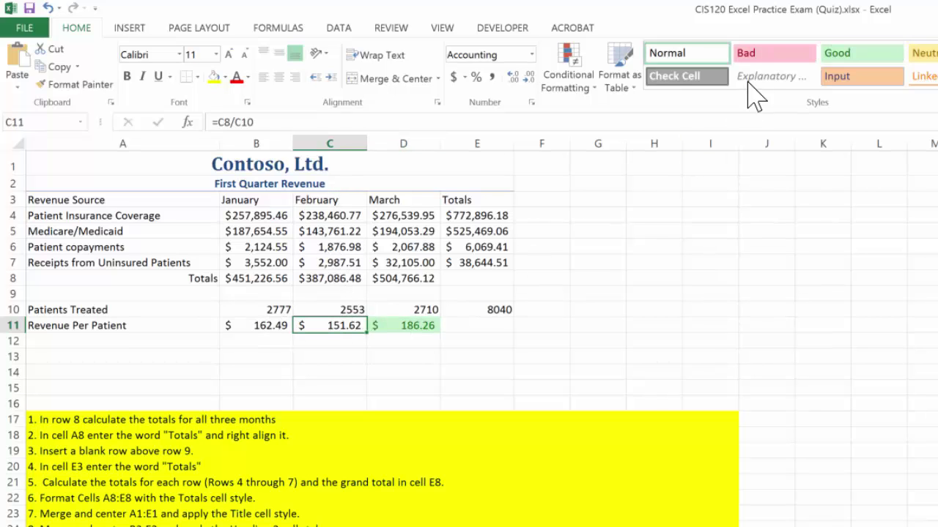
left_click(765, 56)
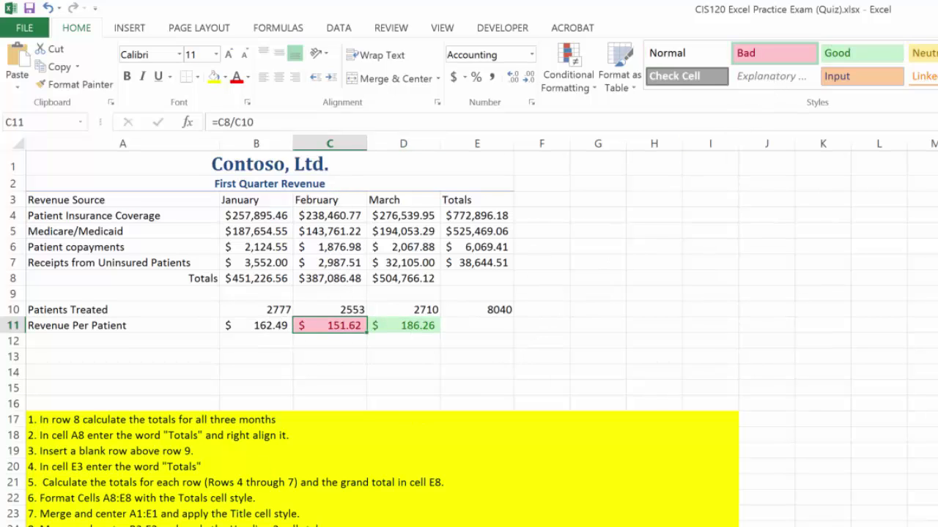
Step: Highlight the rows for instructions 13 and 14 yellow
left_click_drag(69, 492, 70, 503)
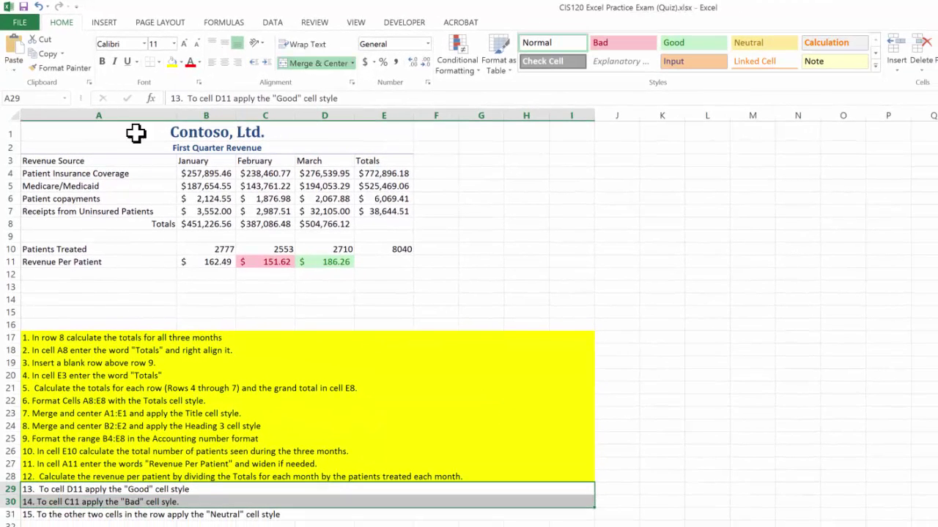
left_click(171, 61)
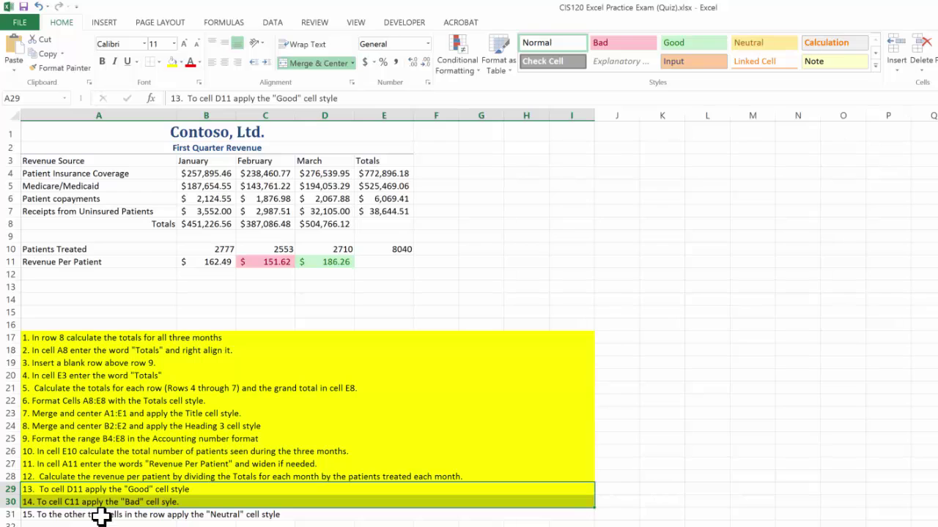
left_click(215, 262)
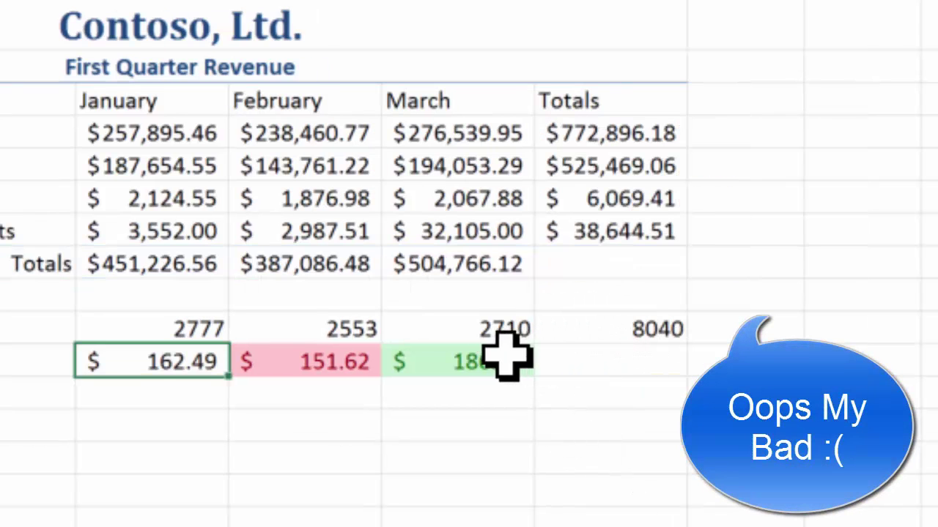
Step: Fill the revenue-per-patient formula from D11 into E11
left_click(506, 357)
left_click_drag(540, 376, 659, 383)
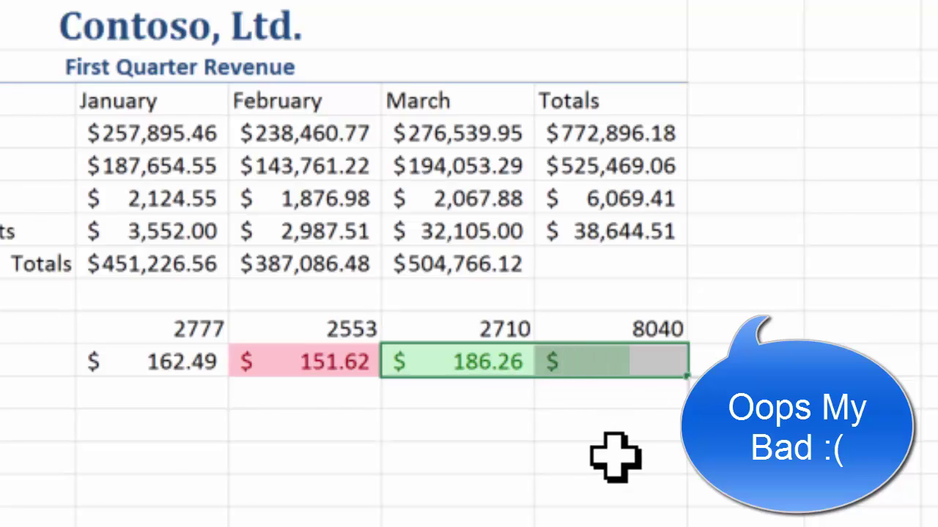
left_click(639, 366)
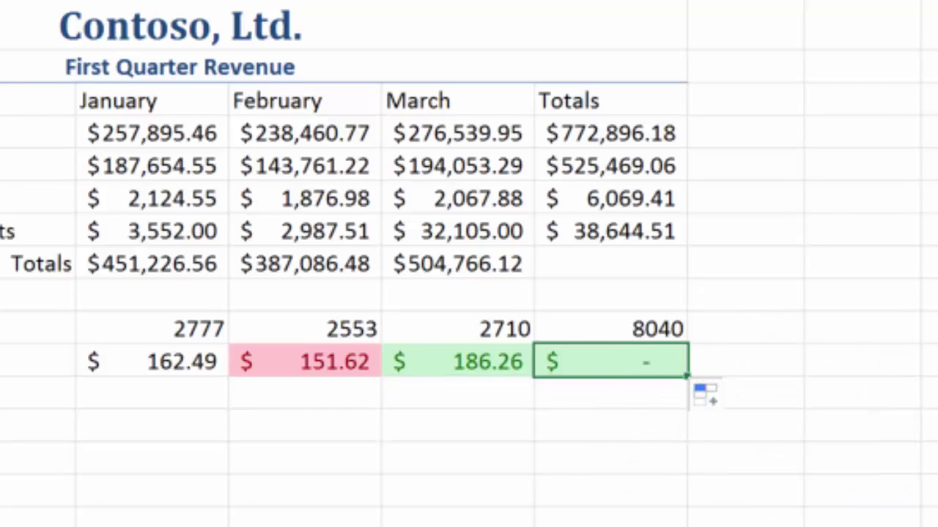
Step: Enter the grand total =SUM(E4:E7) in E8
type("=")
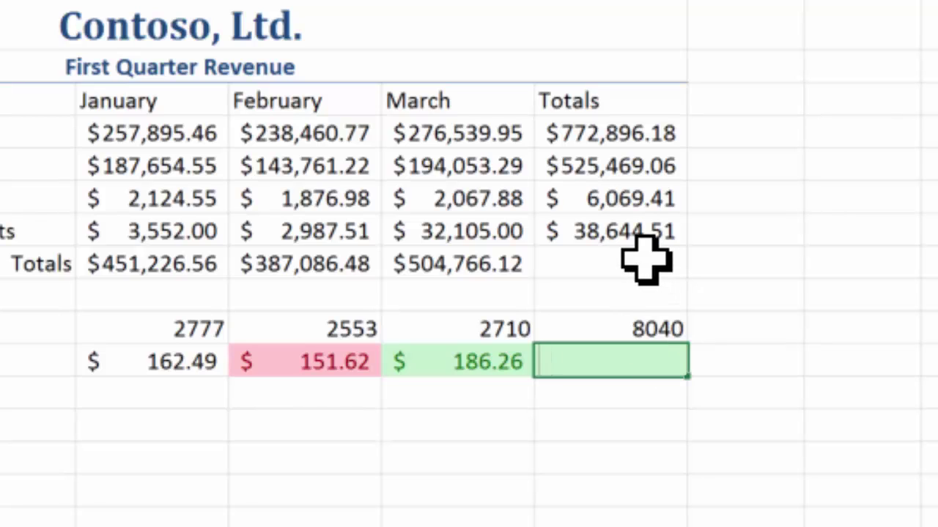
left_click(645, 260)
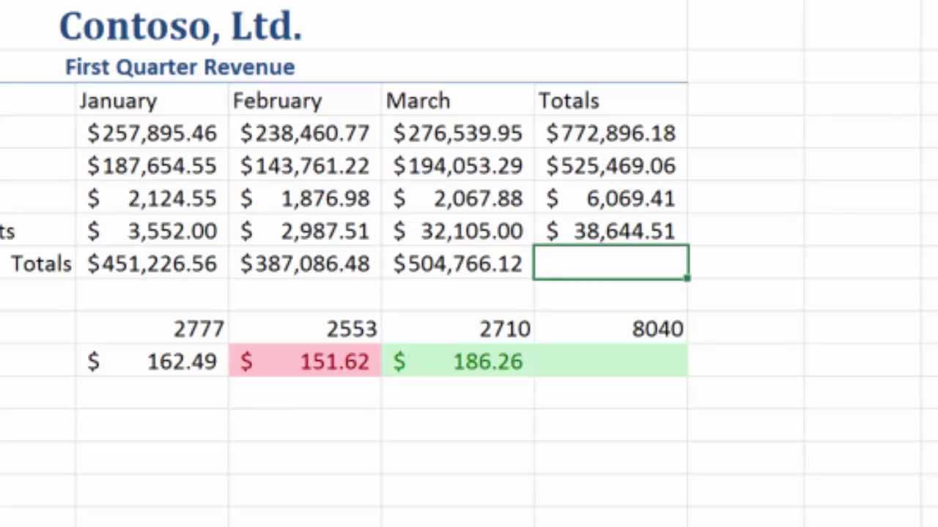
type("=SU")
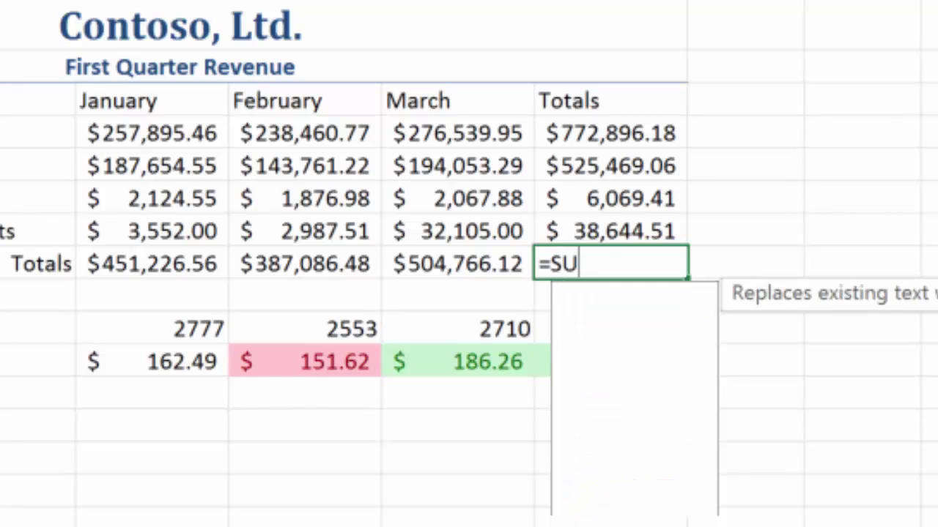
type("M(")
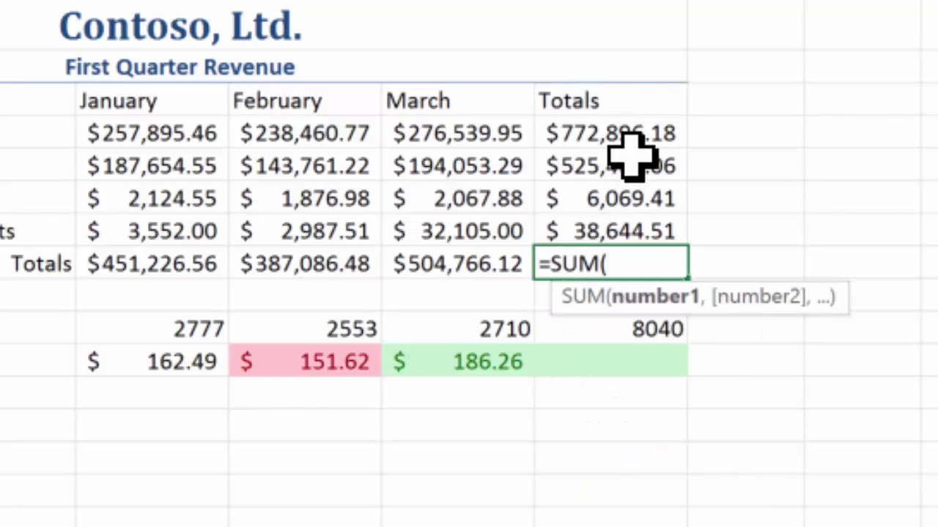
left_click_drag(630, 135, 633, 233)
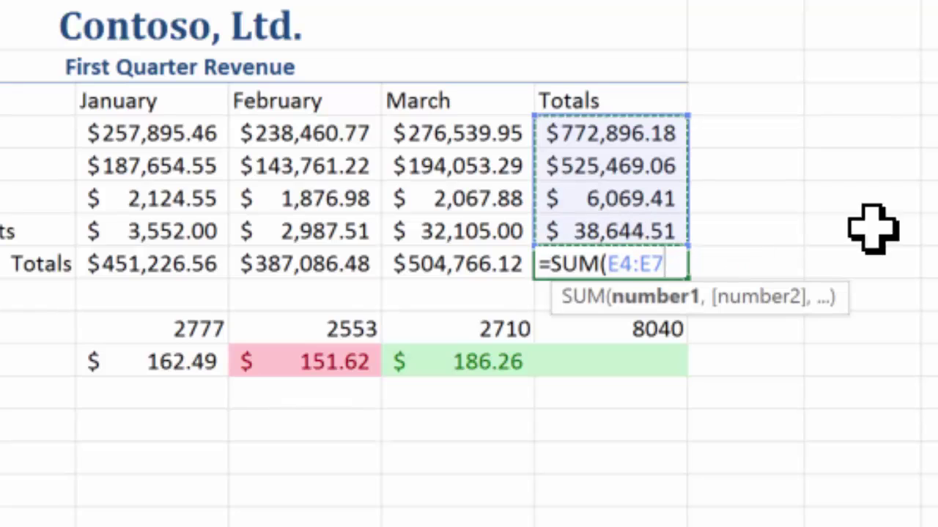
type(")")
key("Return")
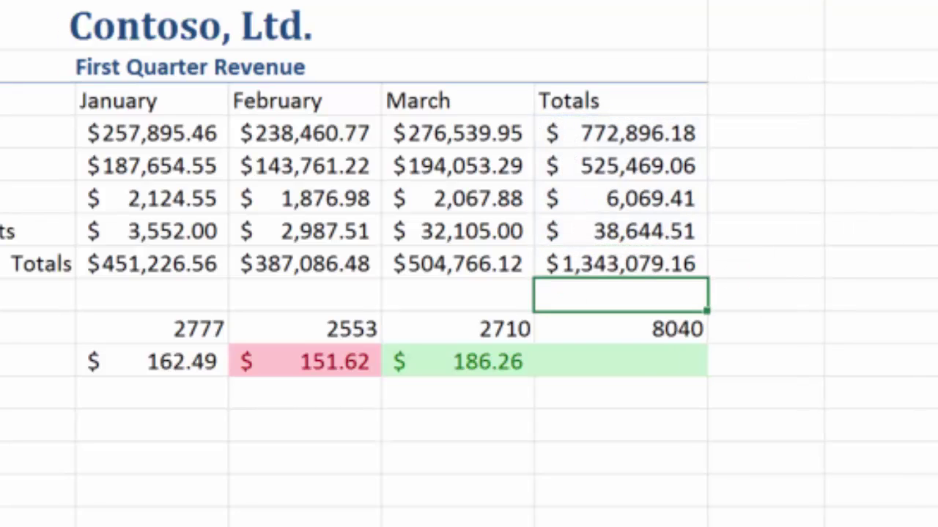
Step: Enter =E8/E10 in E11 for the overall revenue per patient
left_click(663, 366)
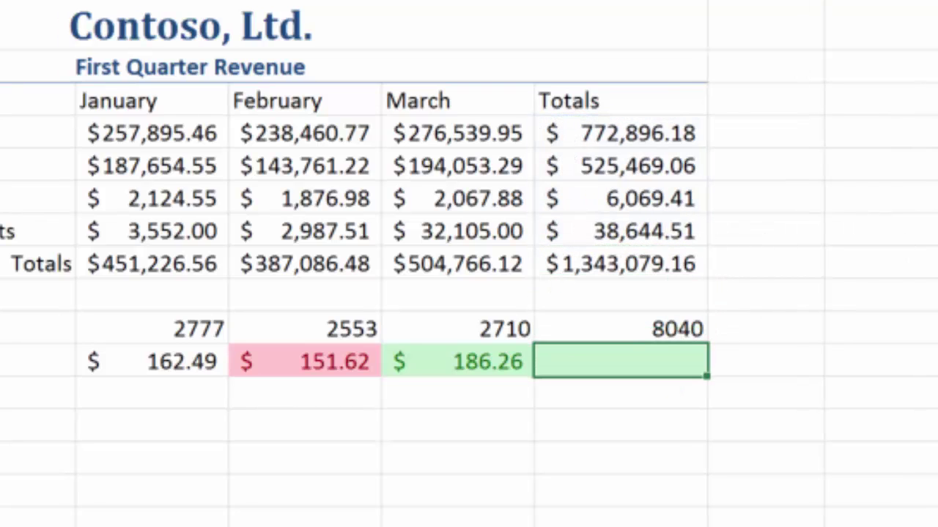
type("=")
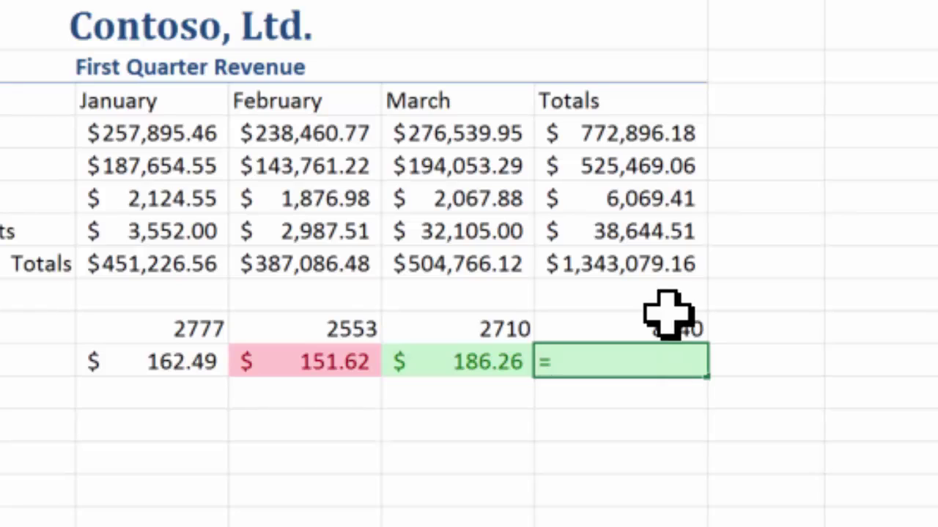
left_click(674, 260)
type("/")
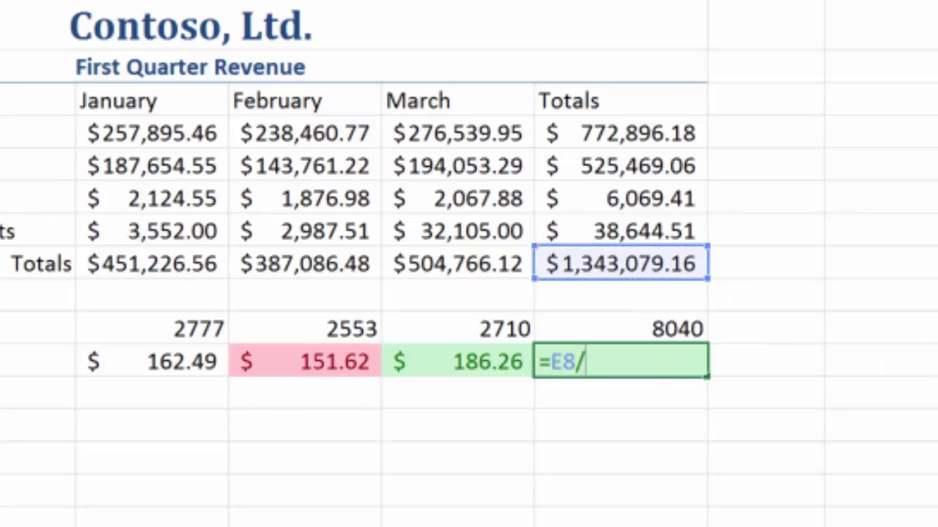
left_click(671, 329)
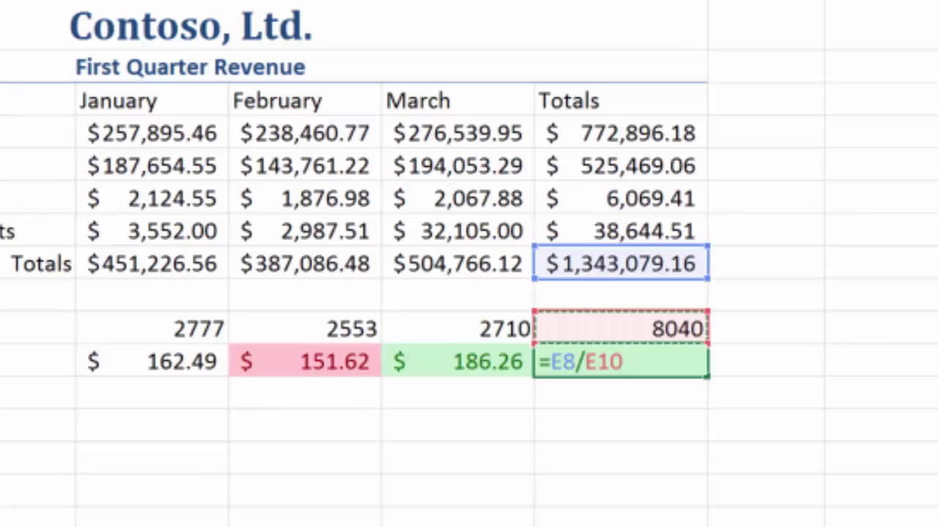
key("Return")
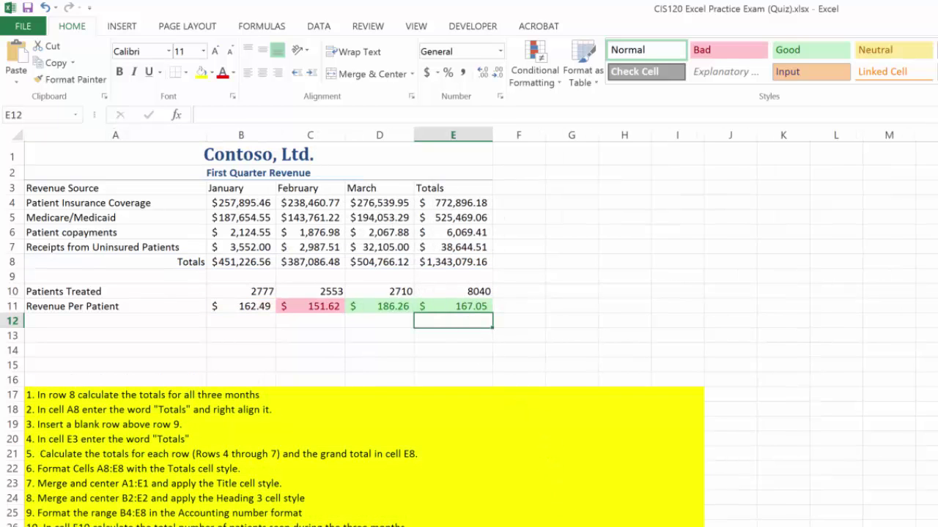
Step: Apply the Neutral cell style to E11 and B11
key("Up")
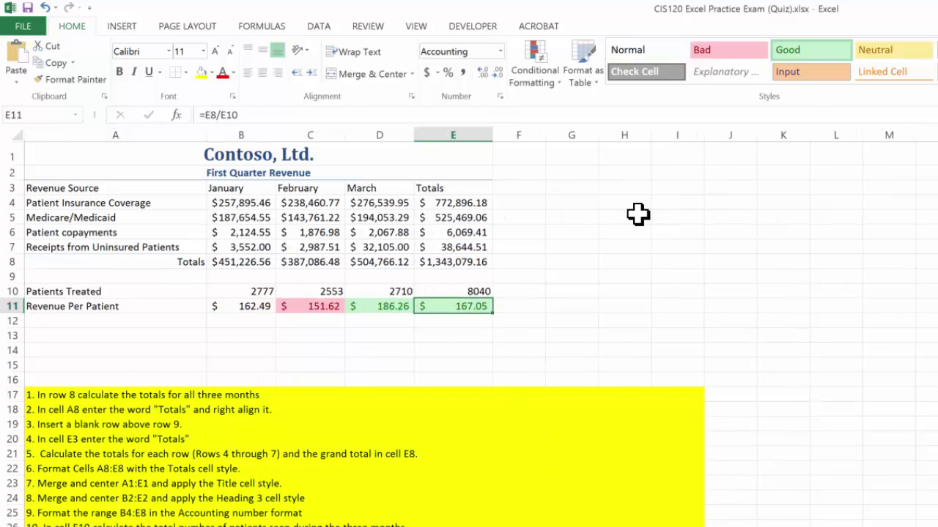
left_click(892, 50)
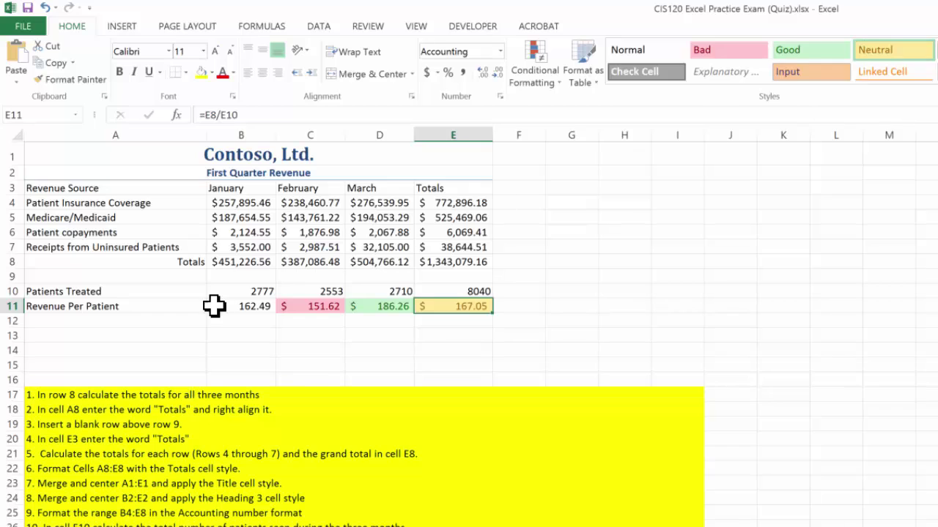
left_click(260, 308)
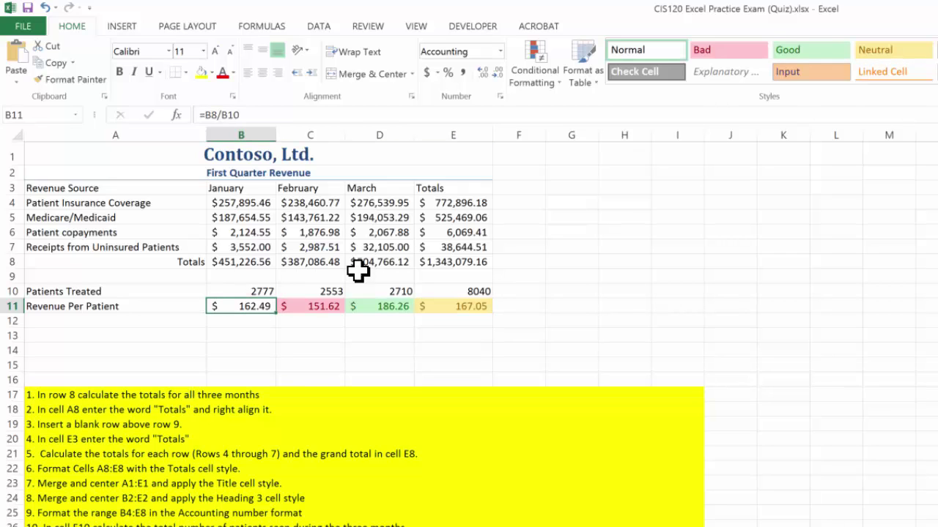
left_click(879, 53)
left_click(721, 276)
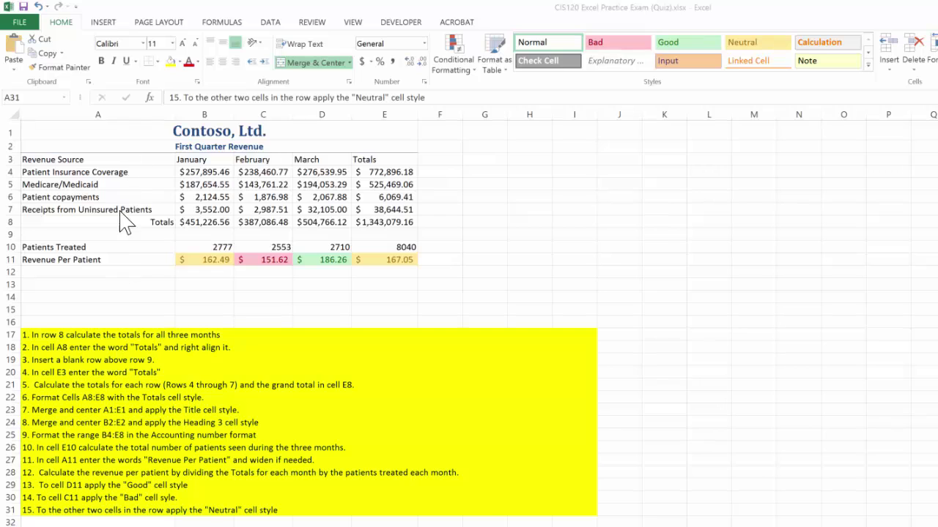
Step: Apply the Total cell style from the Cell Styles gallery to A8:E8
left_click_drag(104, 224, 384, 222)
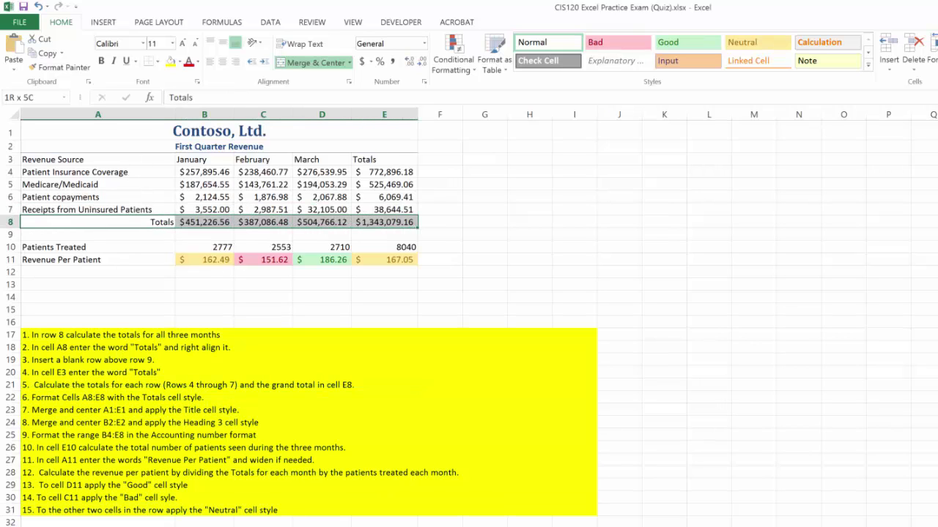
left_click(868, 65)
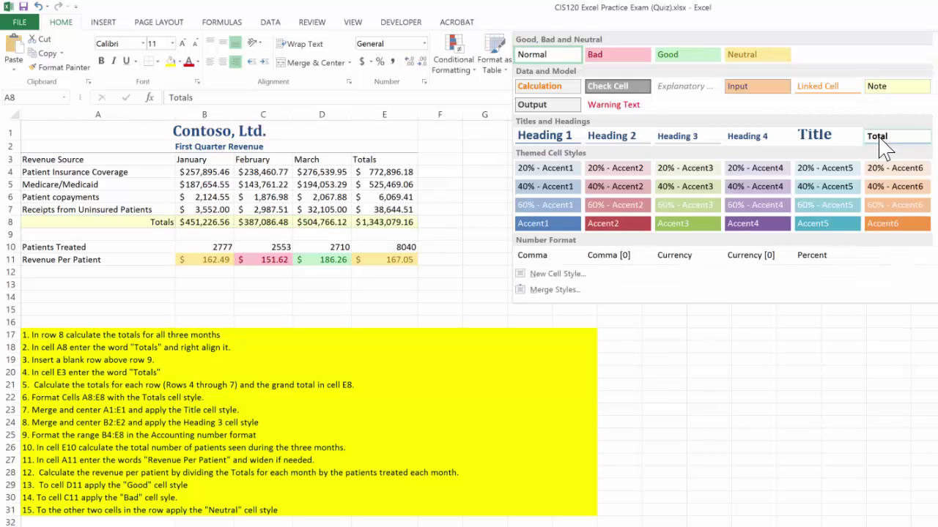
left_click(879, 135)
left_click(709, 234)
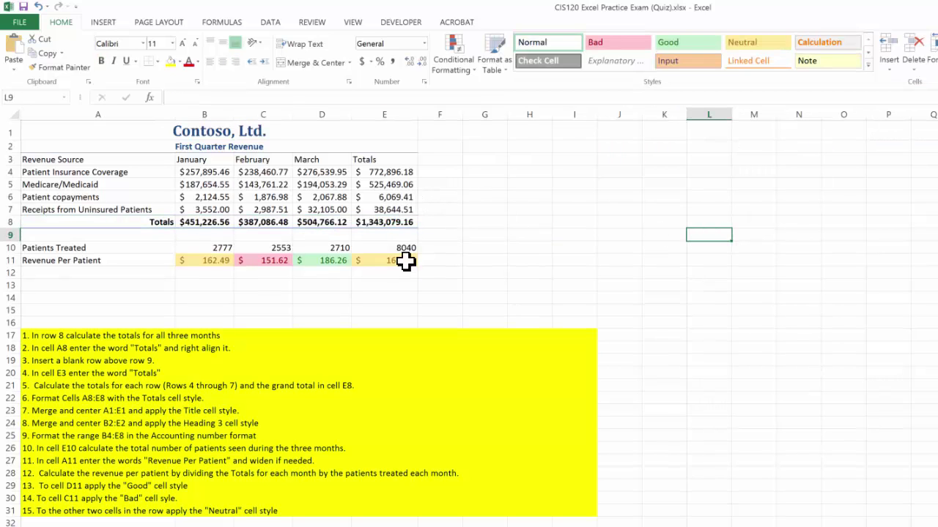